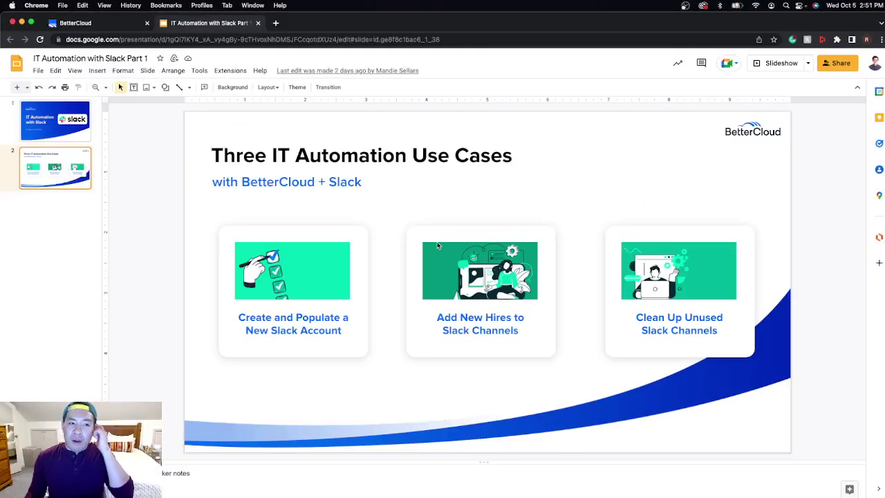
Step: Add a Google New User trigger to the Slack demo workflow, with Google as the integration
click(104, 23)
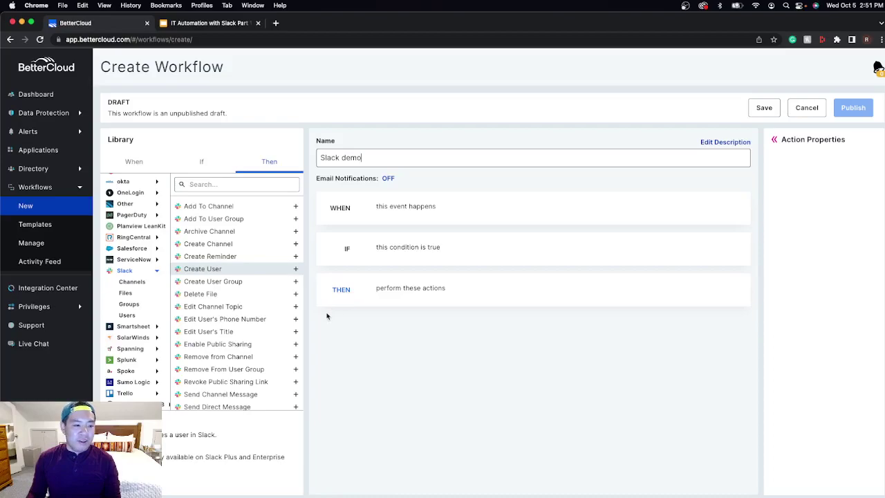
click(135, 165)
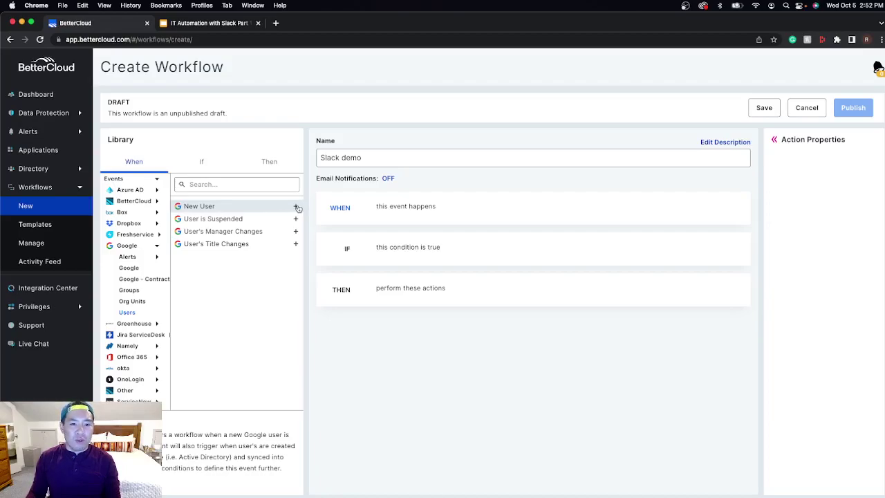
click(296, 209)
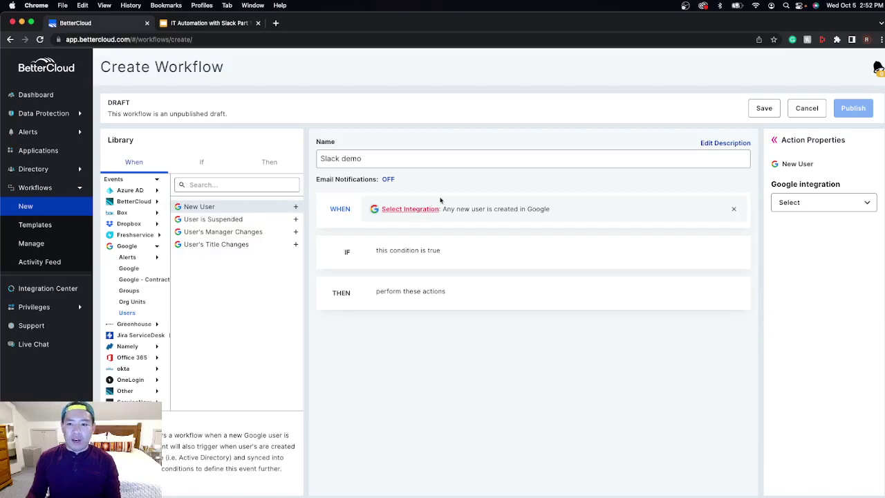
click(834, 203)
click(808, 204)
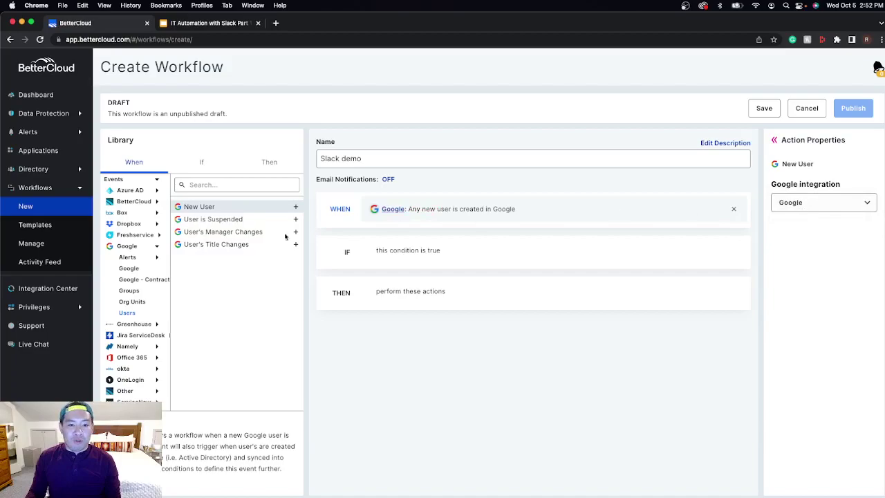
Step: Add a Google User's City condition with the value New York
click(205, 164)
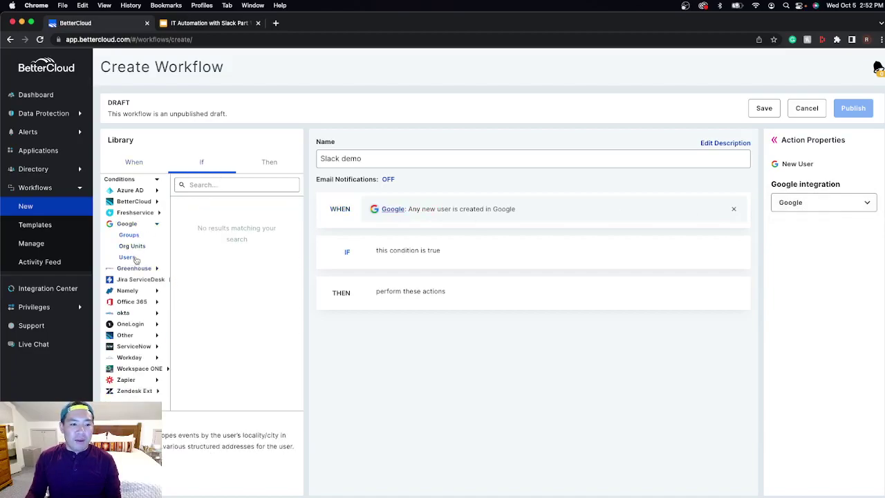
click(295, 245)
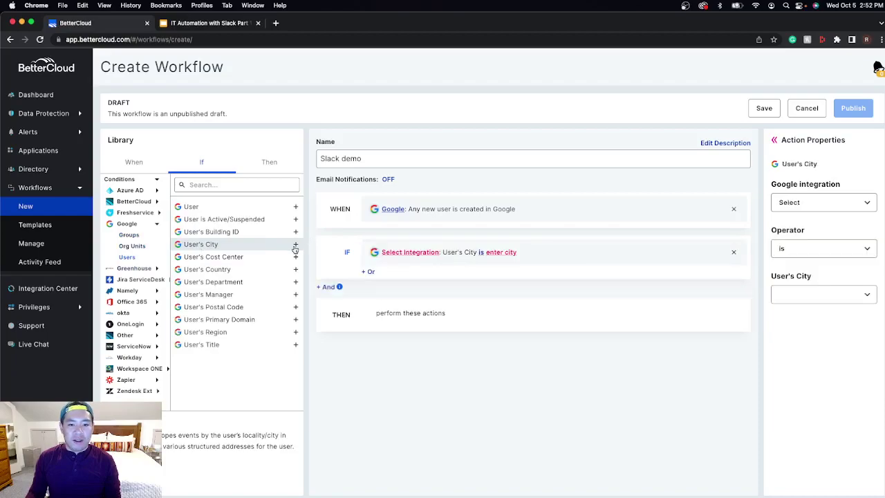
click(802, 204)
click(807, 206)
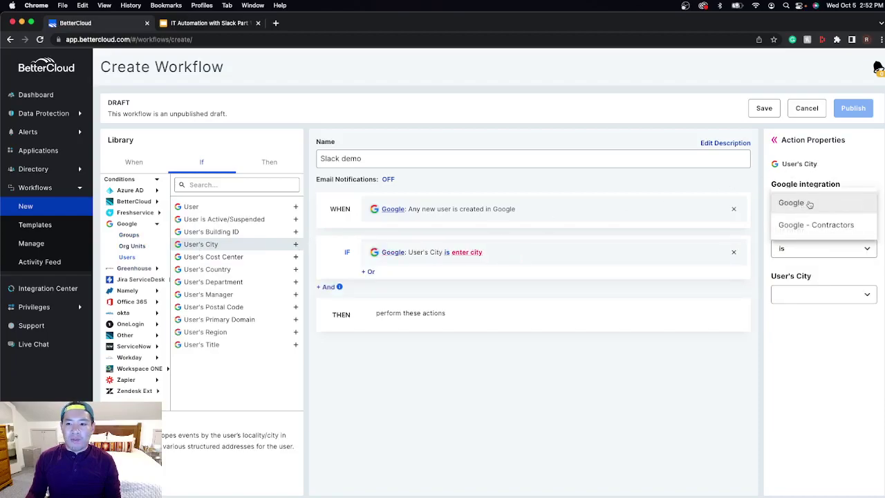
click(827, 294)
text(new y)
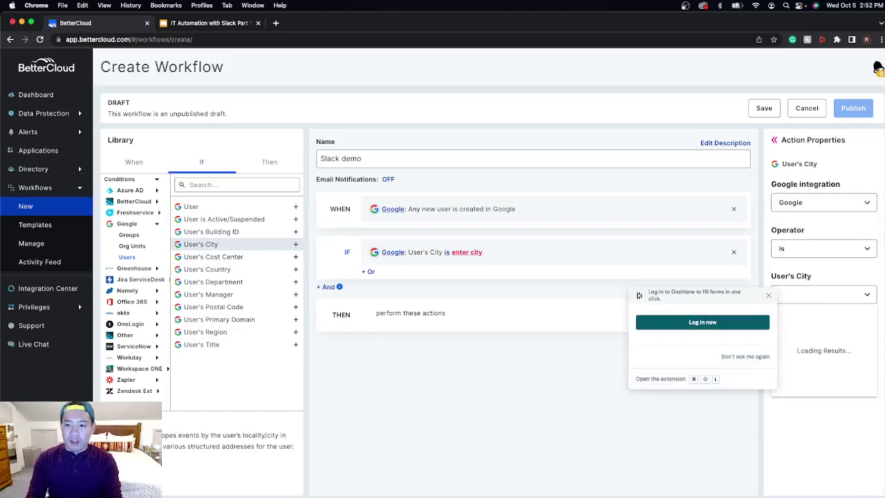
text(ork)
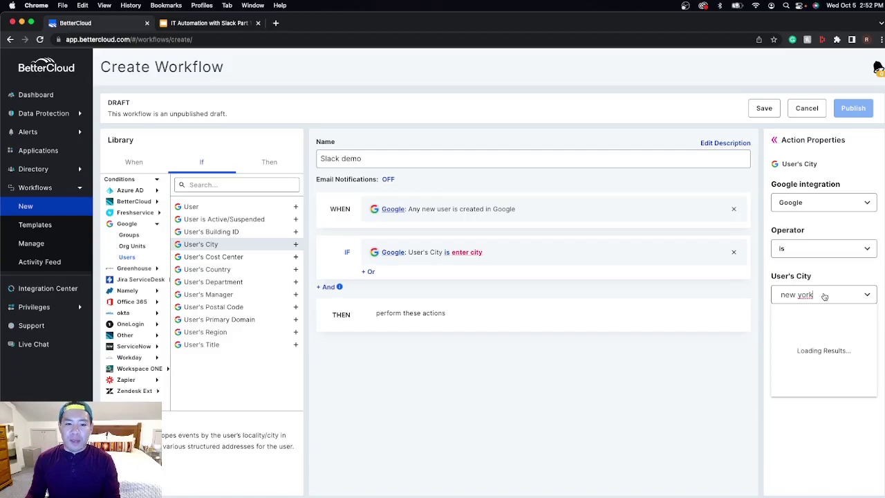
click(807, 316)
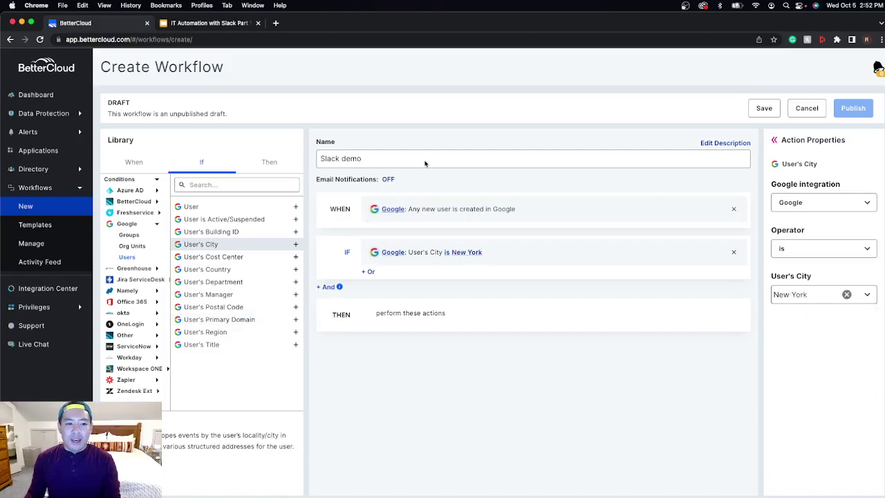
Step: Add a Slack Create User action using the Slack integration
click(257, 160)
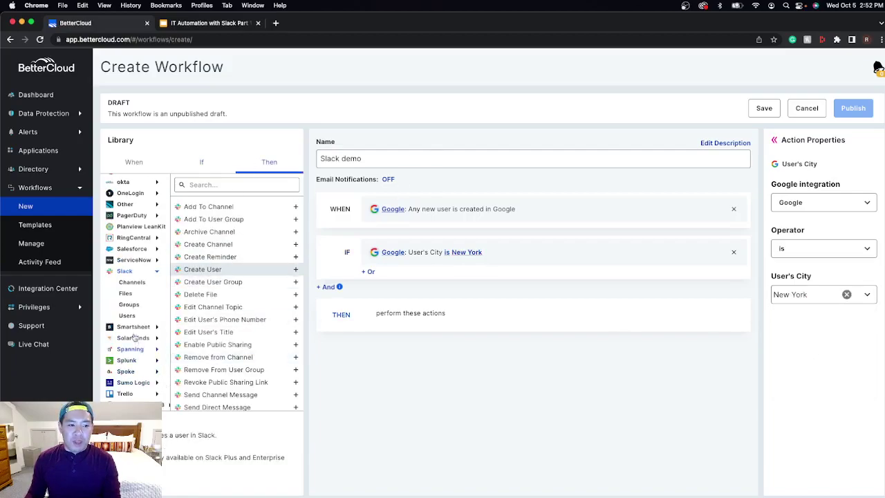
click(132, 317)
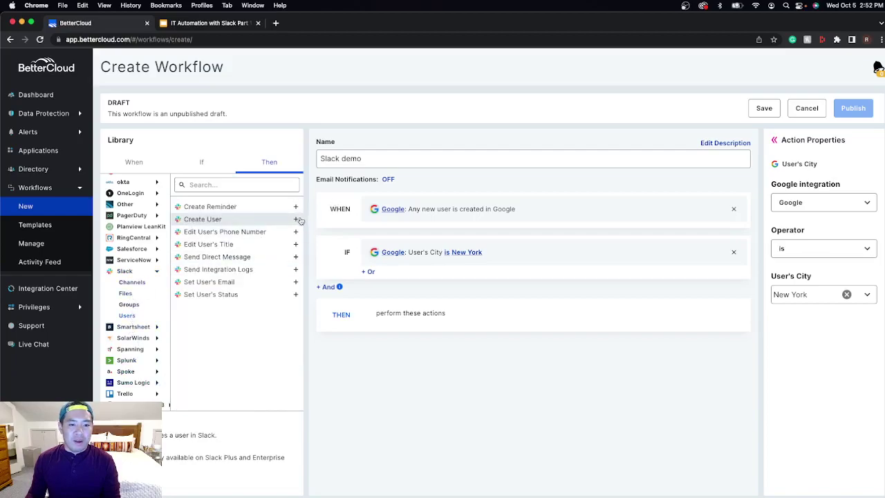
click(295, 220)
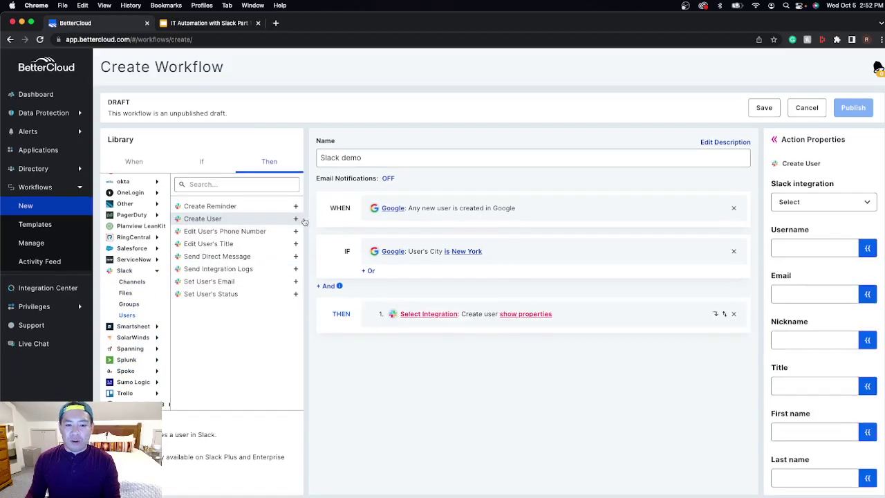
click(819, 201)
click(790, 224)
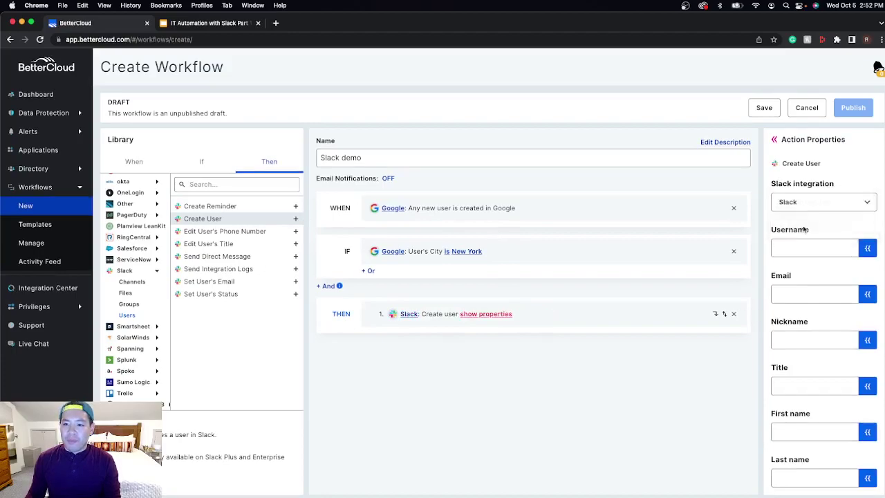
Step: Map Username and Email to the Google user's username and email
click(867, 251)
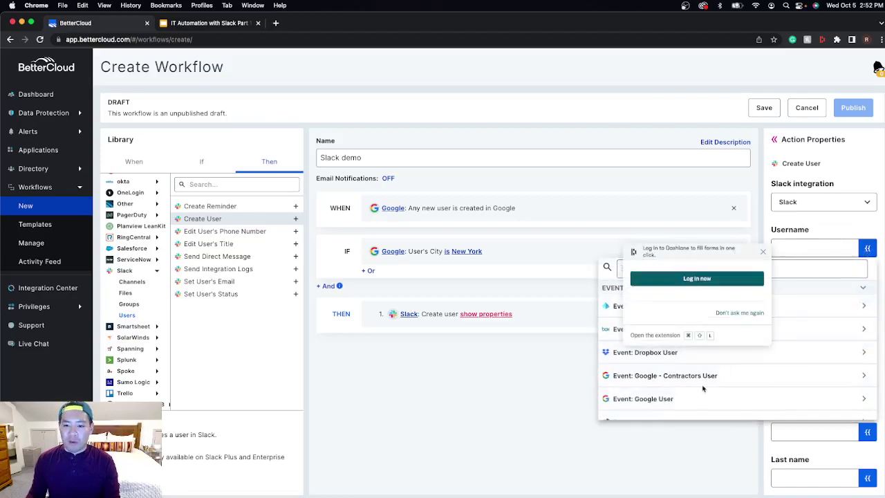
click(764, 253)
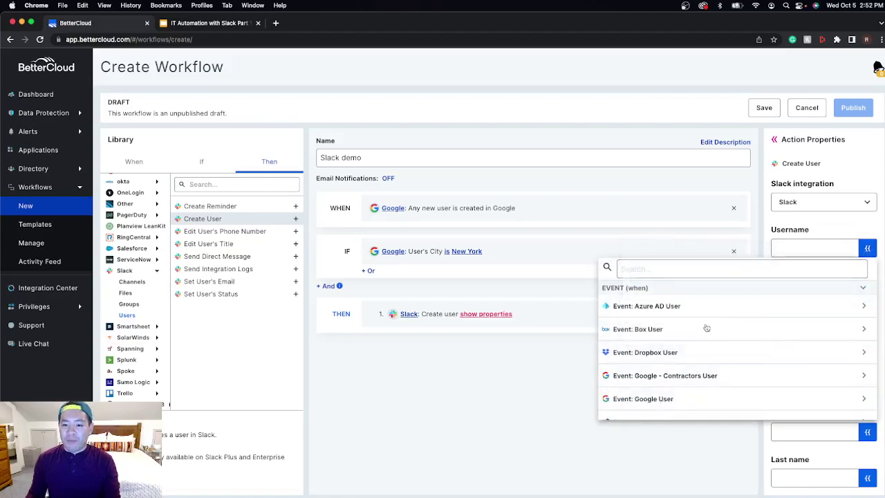
click(664, 399)
scroll(666, 402, down, 5)
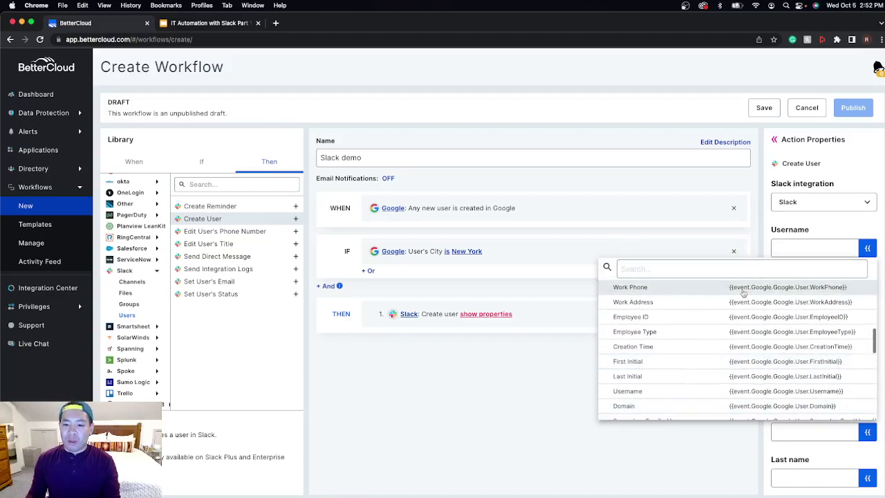
click(675, 392)
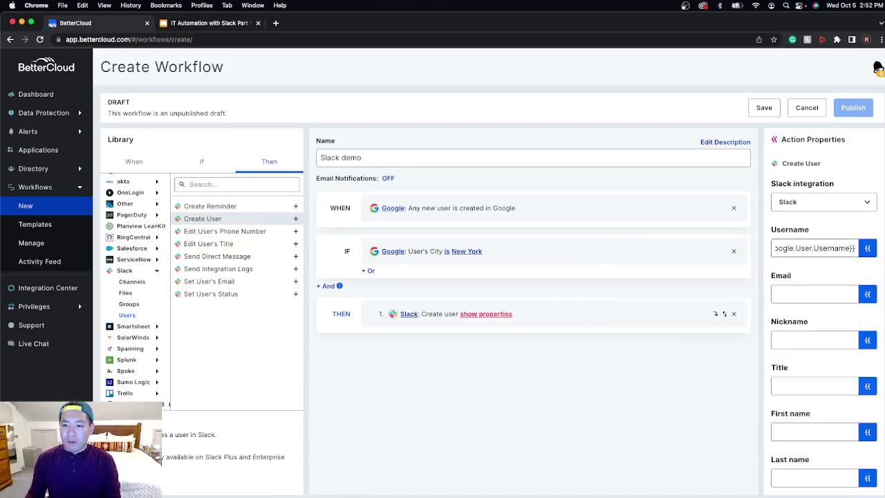
click(866, 294)
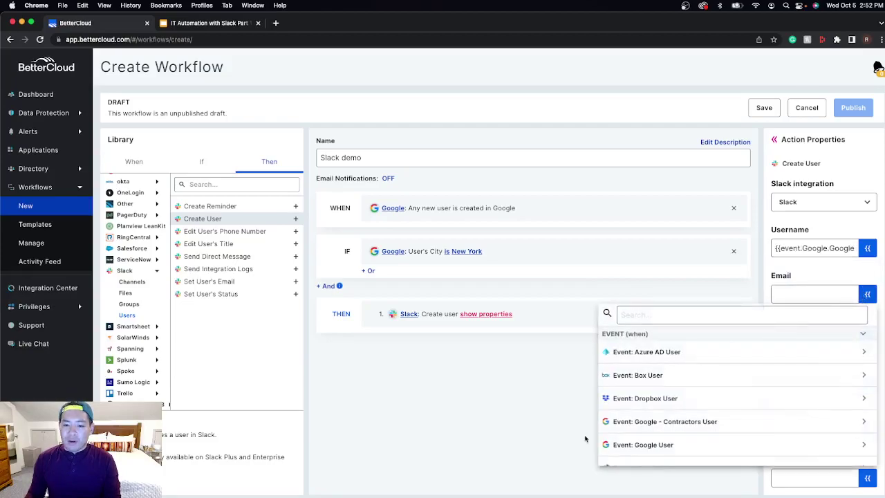
click(667, 444)
scroll(668, 445, down, 3)
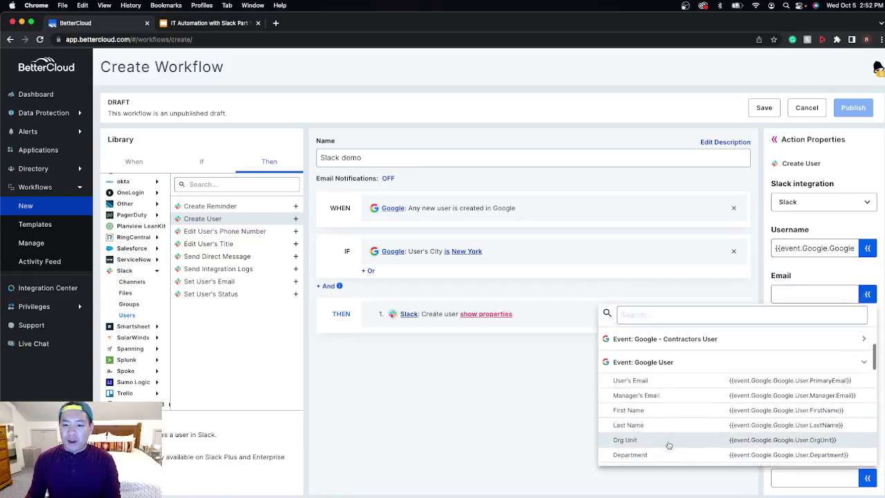
click(694, 379)
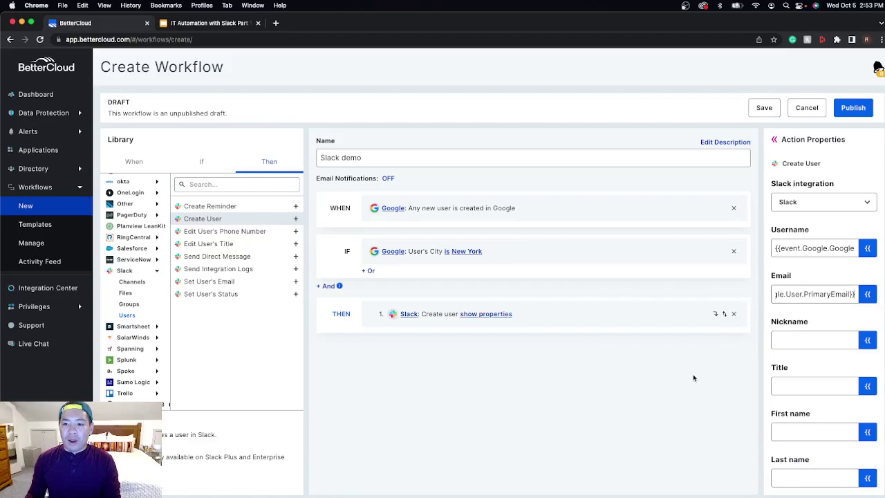
Step: Map Nickname to the Google user's username and Title to their title
click(867, 339)
scroll(685, 443, down, 1)
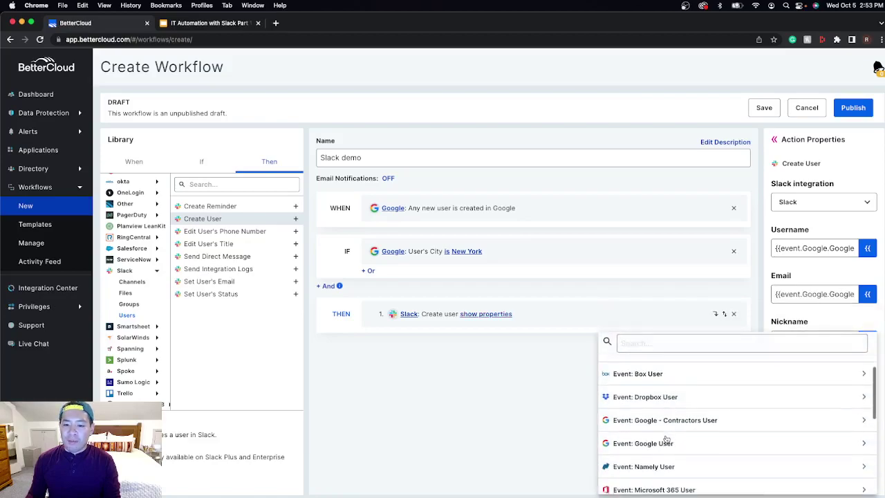
click(705, 446)
scroll(704, 449, down, 2)
scroll(704, 448, down, 7)
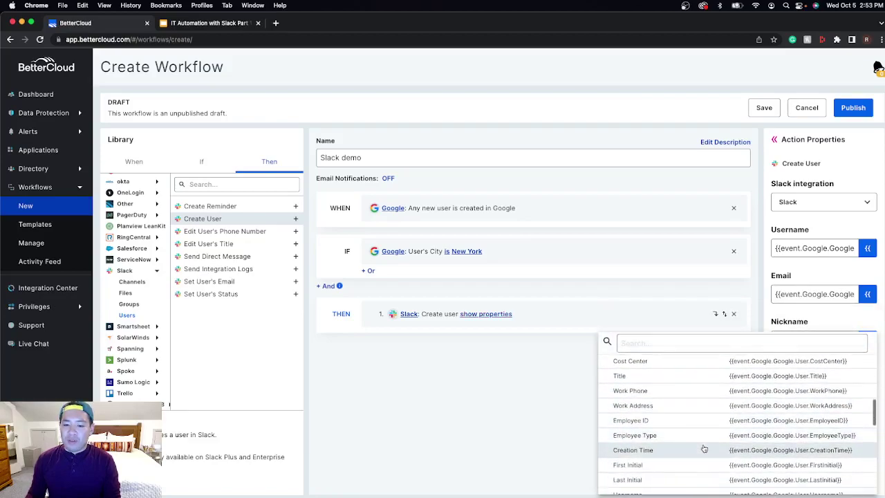
click(689, 446)
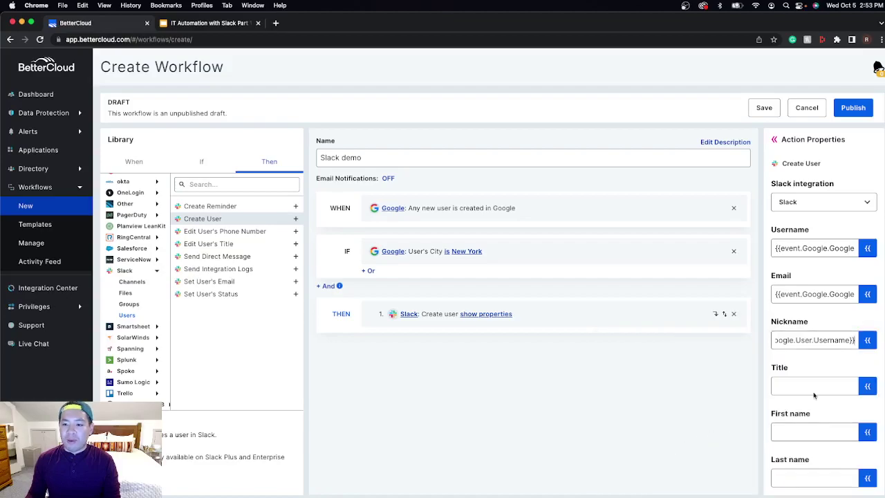
click(849, 395)
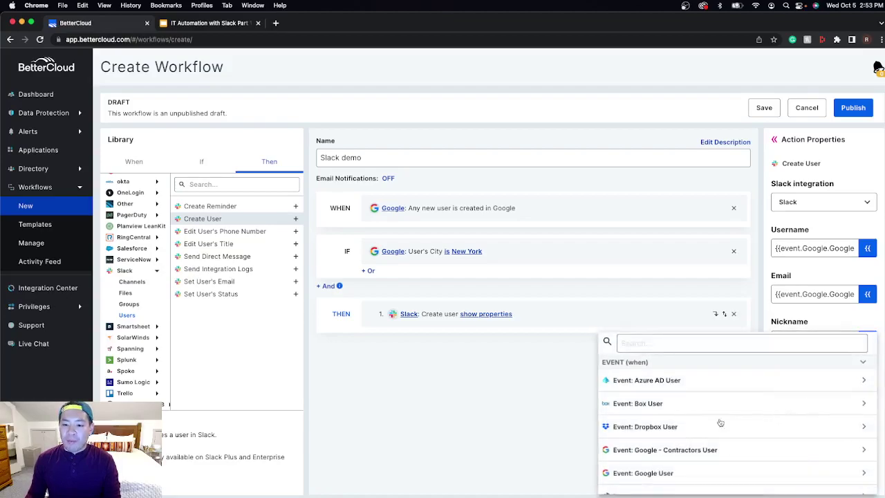
click(636, 476)
scroll(636, 477, down, 3)
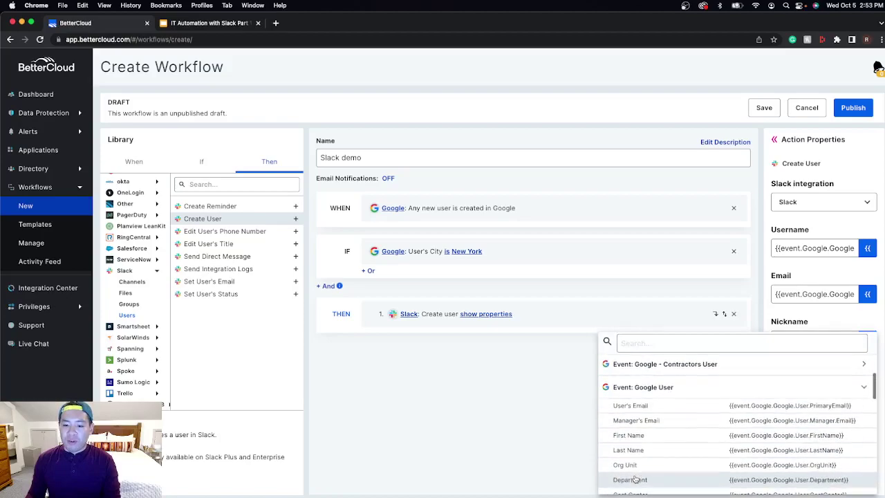
scroll(657, 450, down, 2)
click(673, 446)
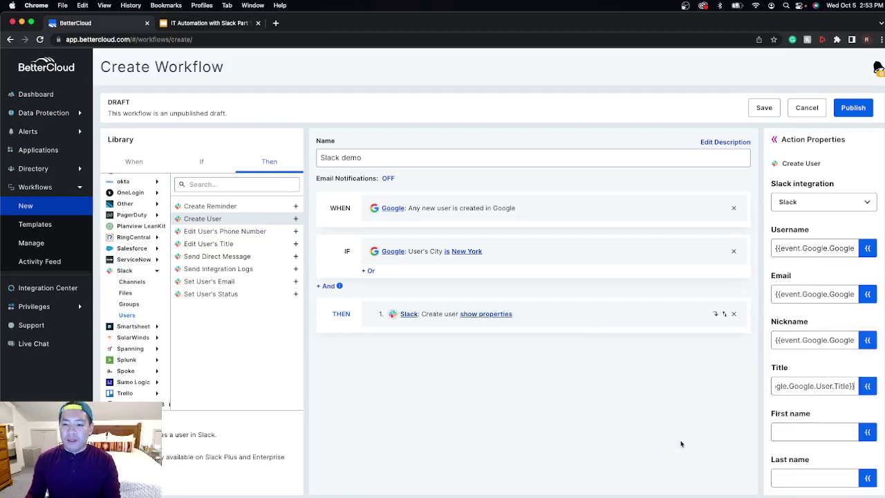
Step: Map First name and Last name to the Google user's first and last names
click(868, 431)
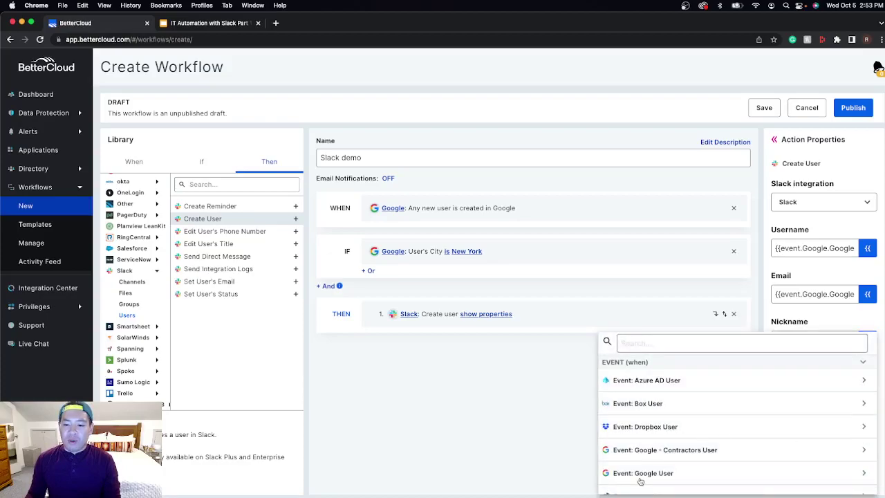
scroll(624, 463, down, 3)
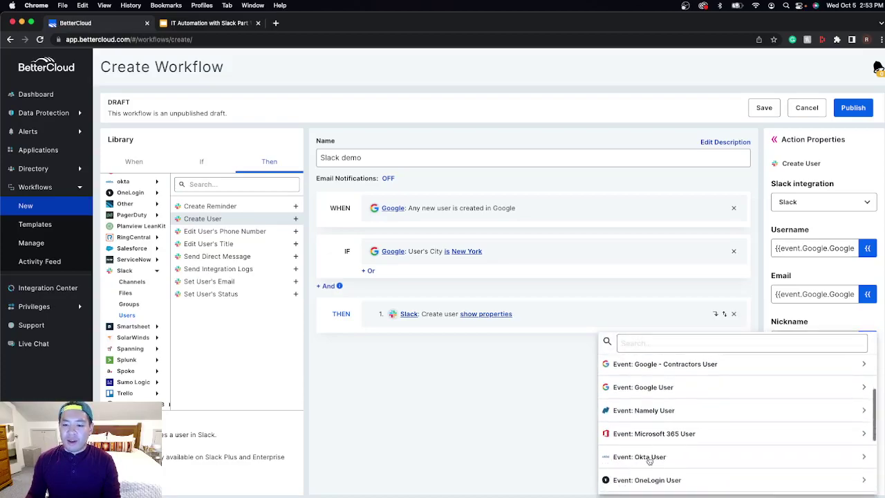
click(677, 381)
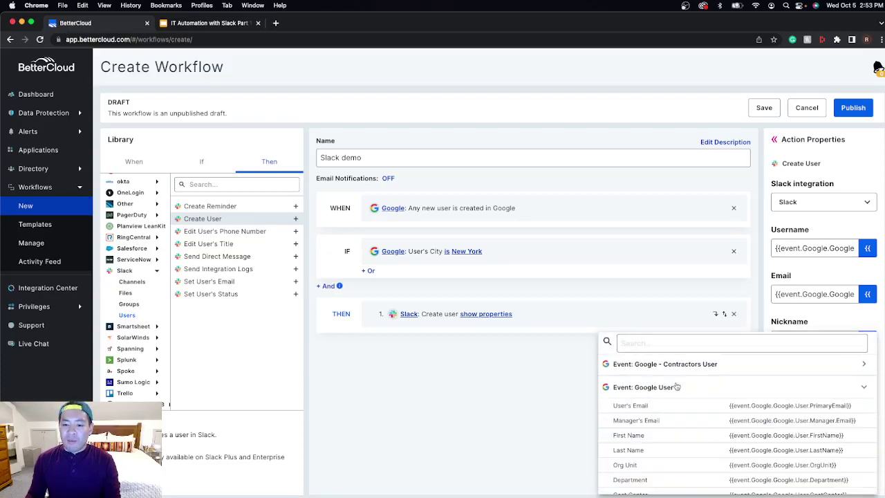
click(632, 436)
click(866, 478)
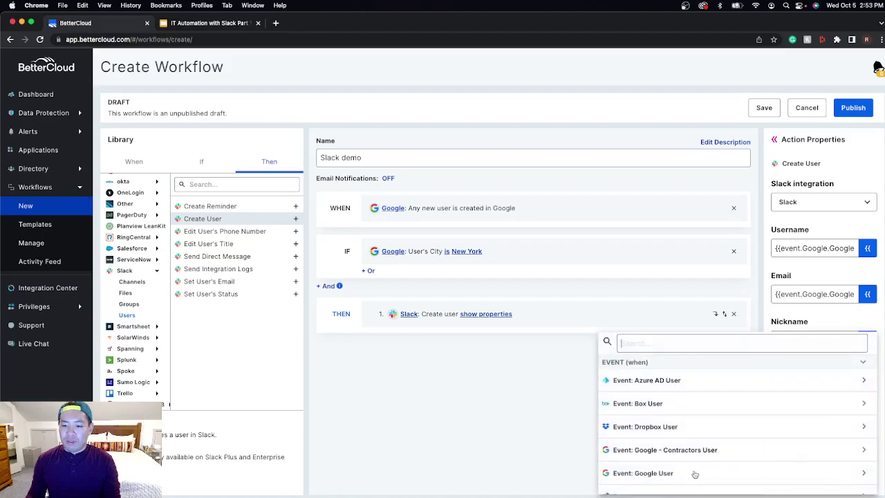
scroll(644, 470, down, 1)
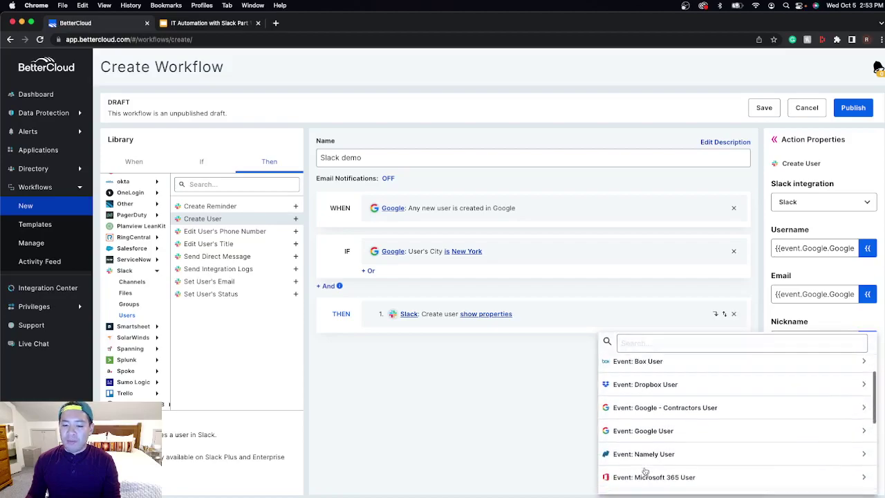
click(727, 430)
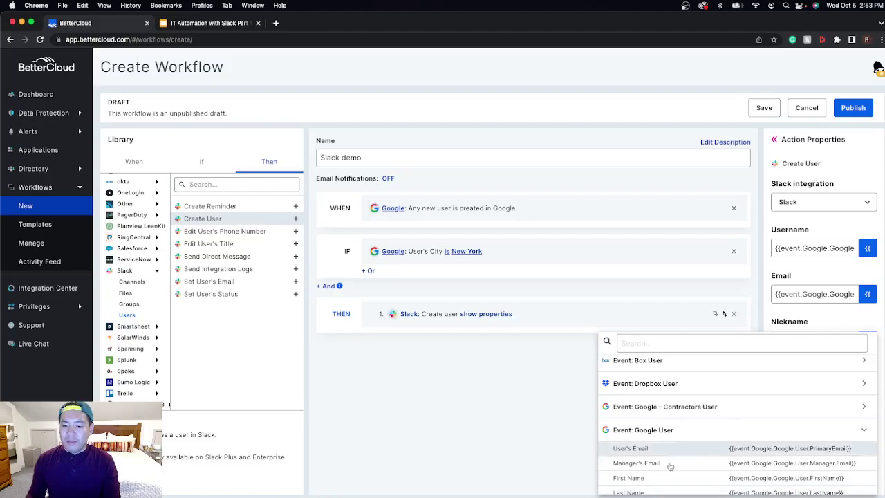
click(643, 492)
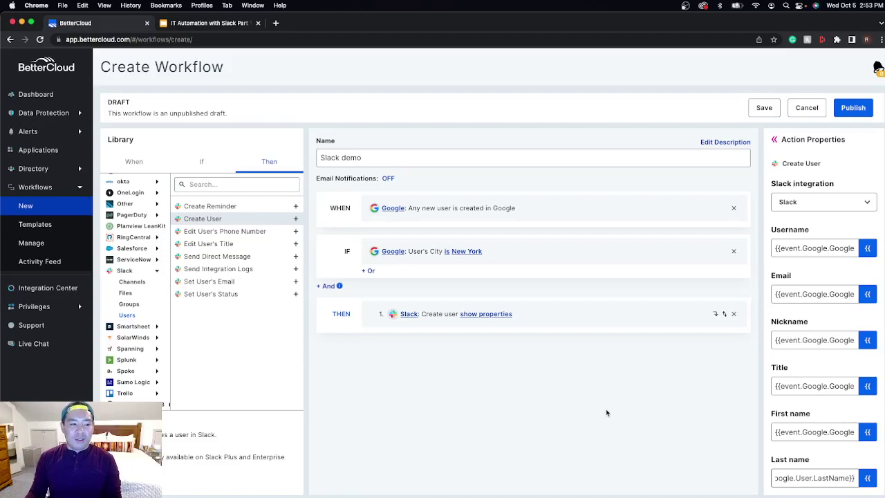
Step: Delete the Create user action and City condition, then add a Google User's Department condition for Inside Sales
click(734, 314)
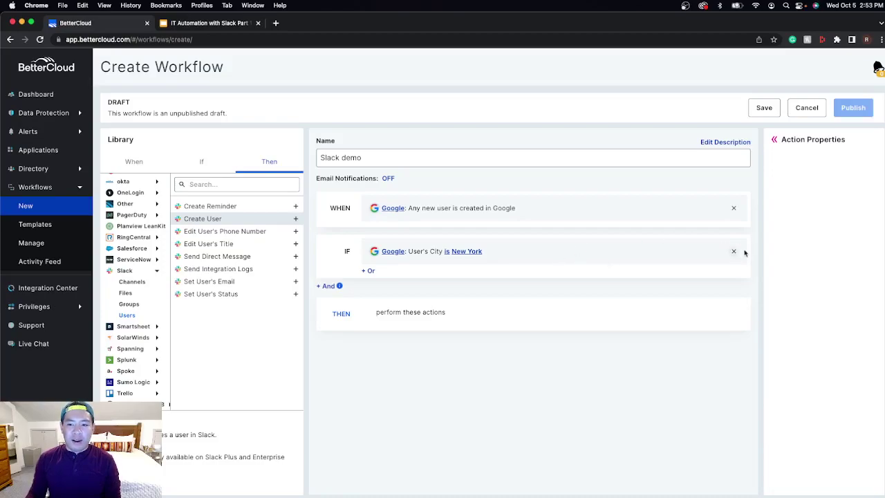
click(735, 253)
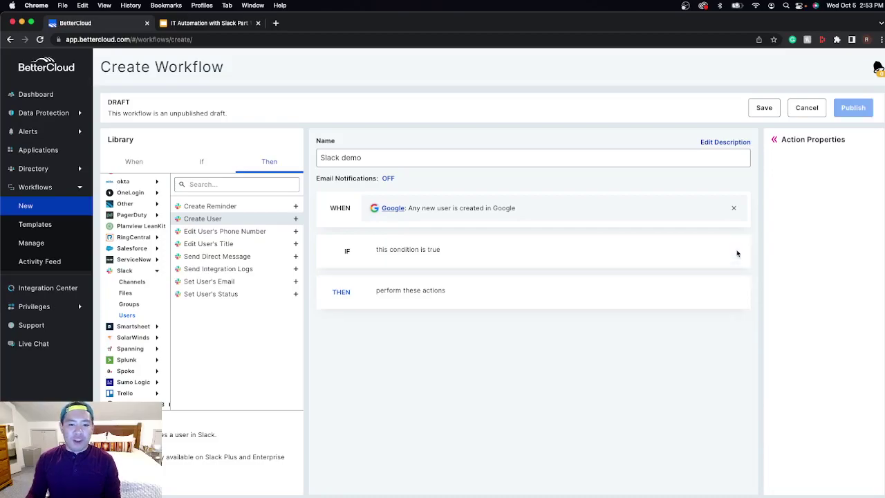
click(197, 165)
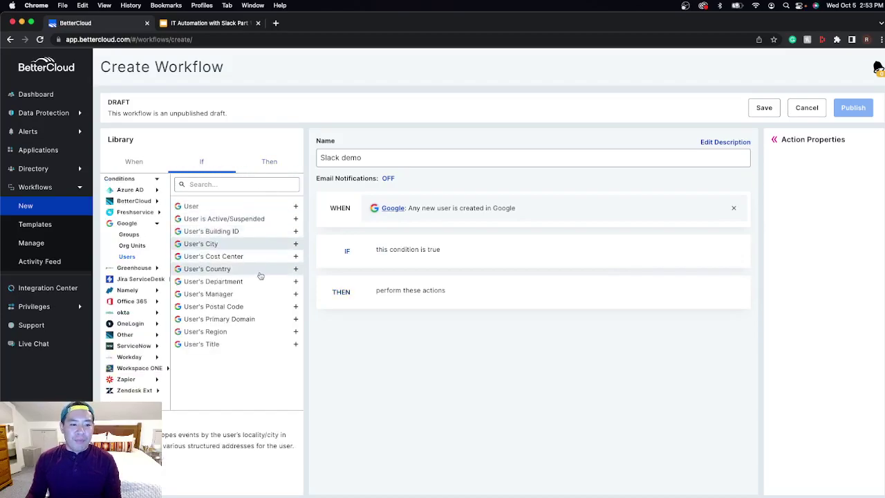
click(296, 282)
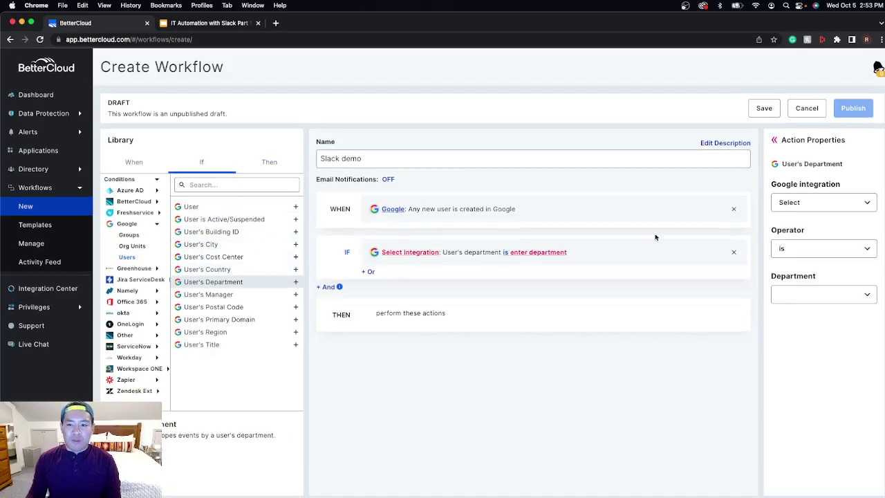
click(819, 202)
click(818, 202)
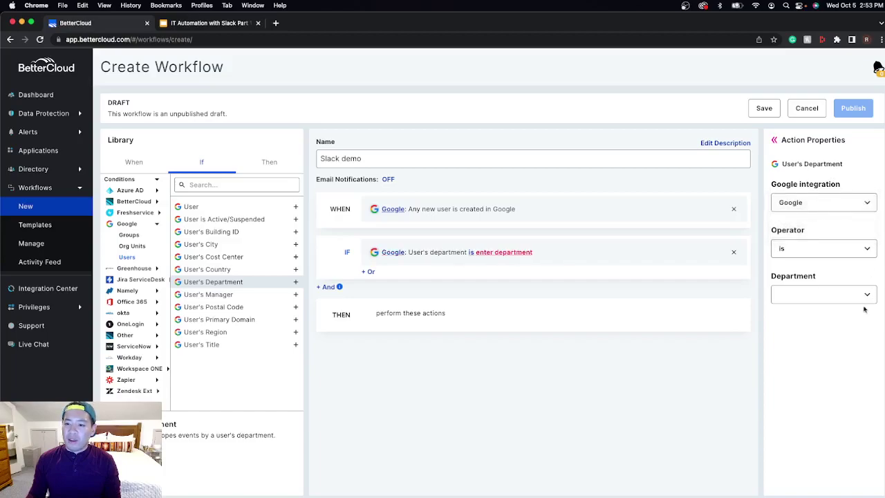
click(834, 297)
text(sales)
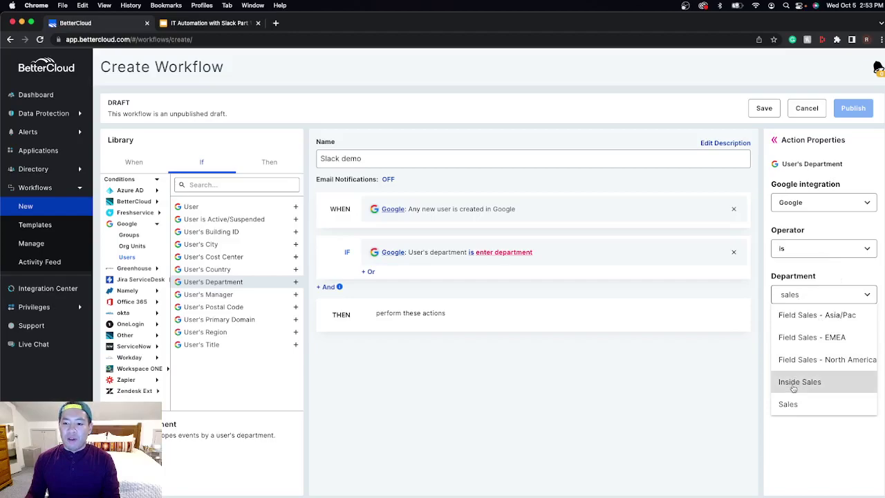
click(793, 389)
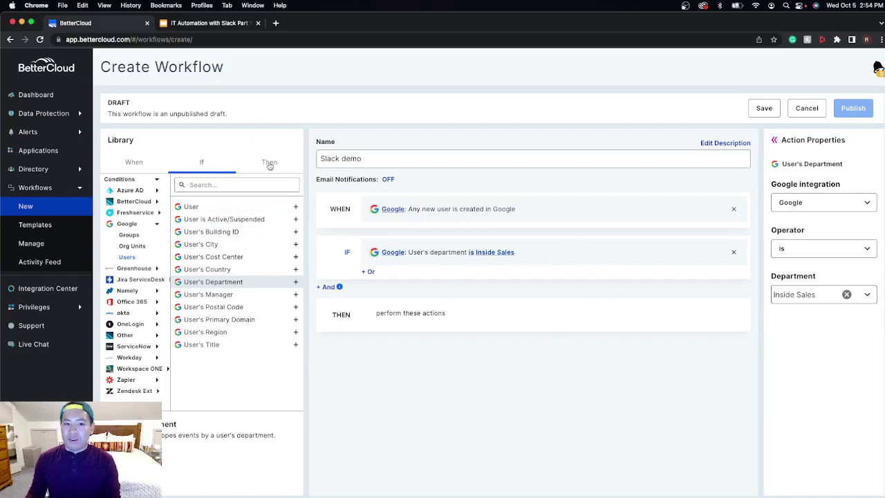
Step: Add a Slack Add To User Group action using the Slack integration
click(270, 164)
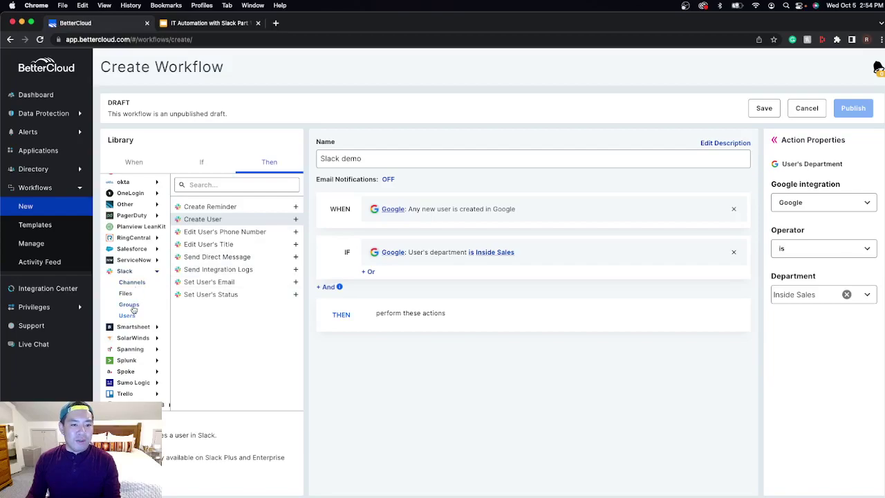
click(130, 305)
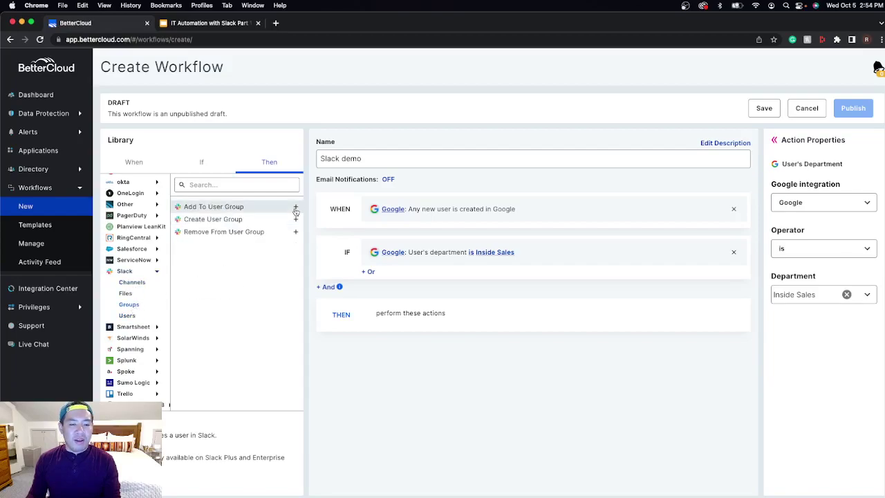
click(296, 208)
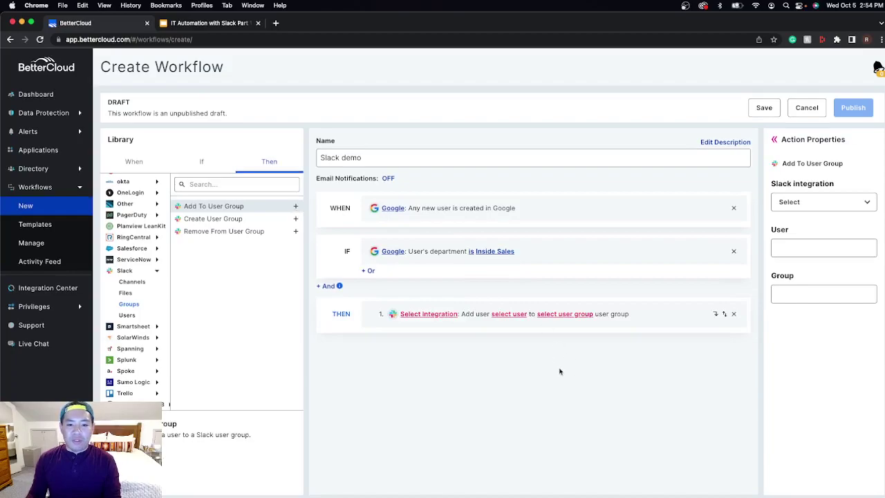
click(857, 203)
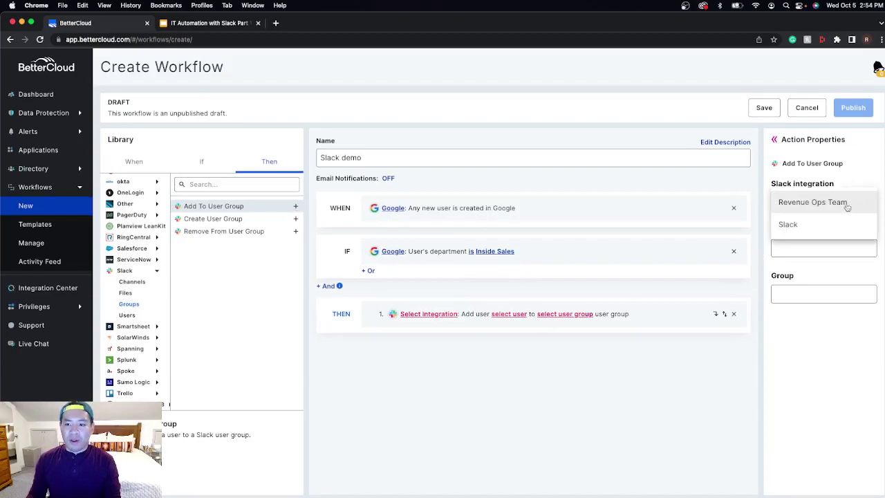
click(806, 224)
Step: Set the action's user to the Slack event User and its group to Sales
click(870, 249)
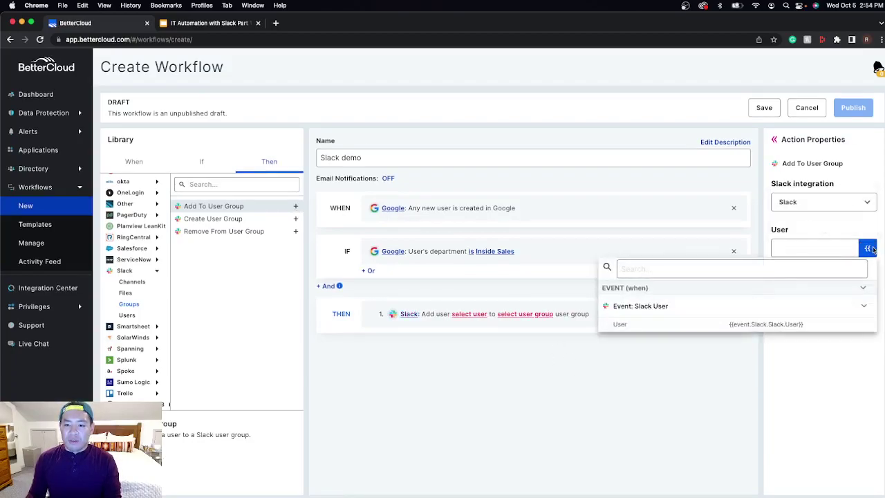
click(863, 306)
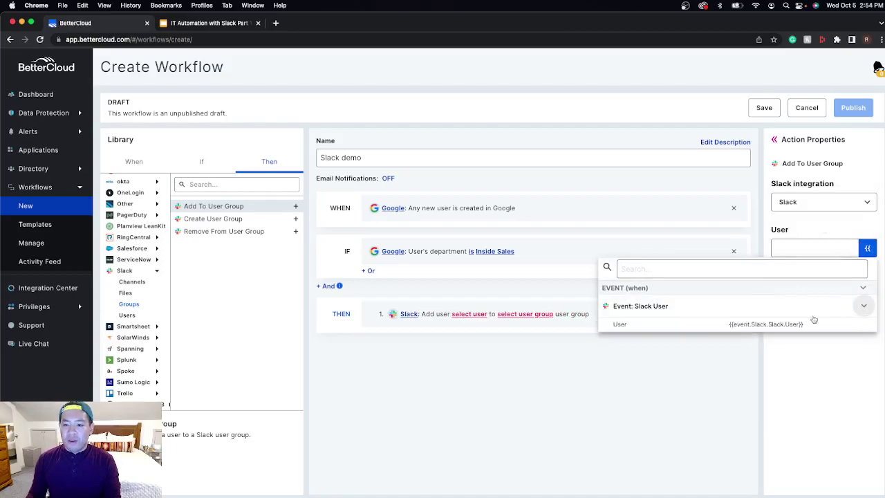
click(812, 322)
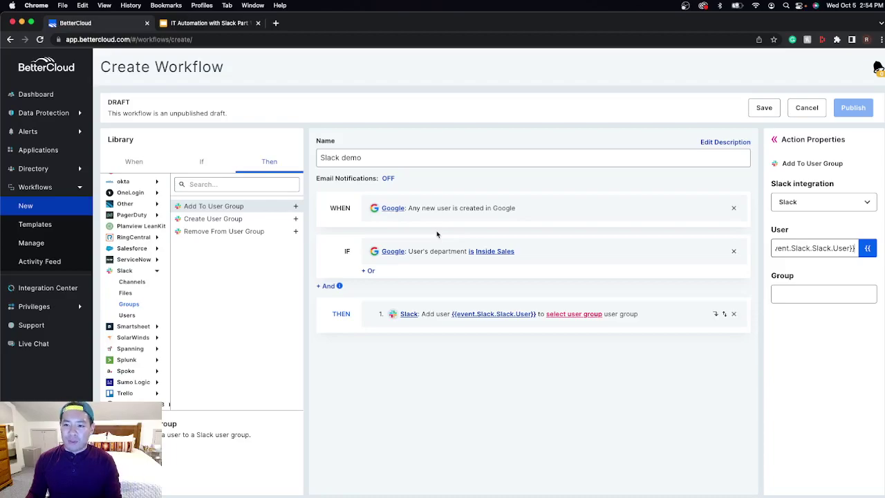
click(820, 289)
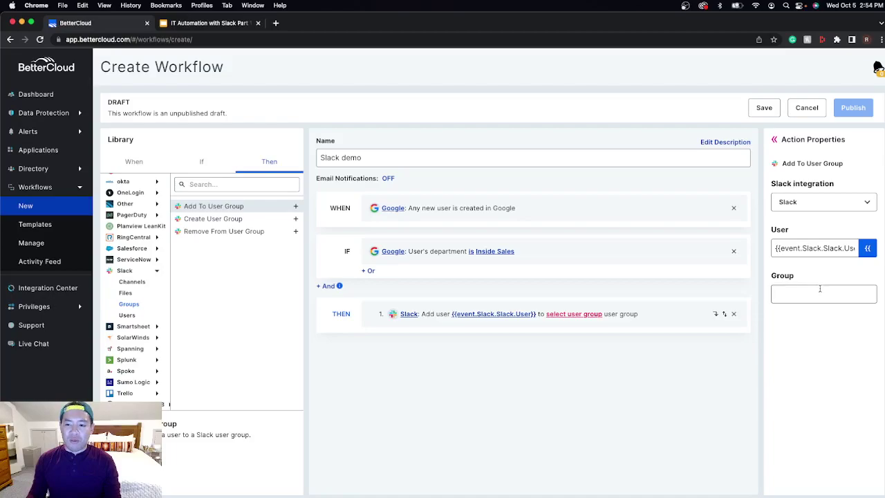
text(sales)
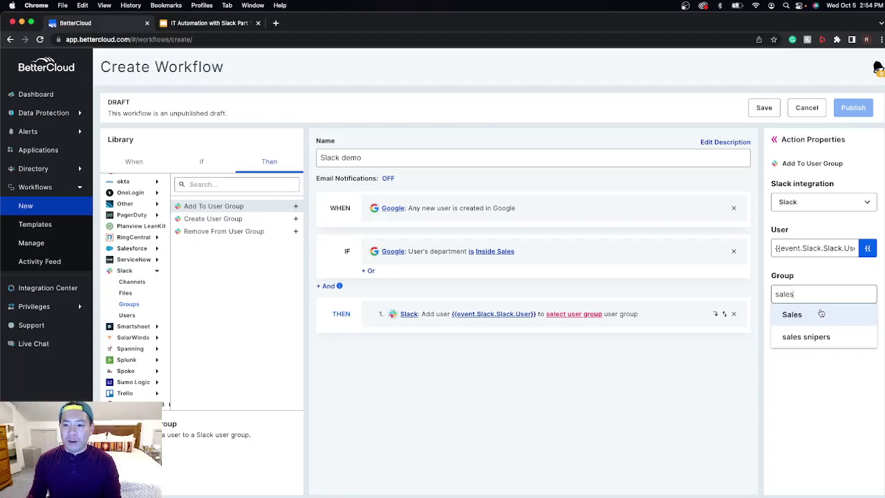
click(820, 313)
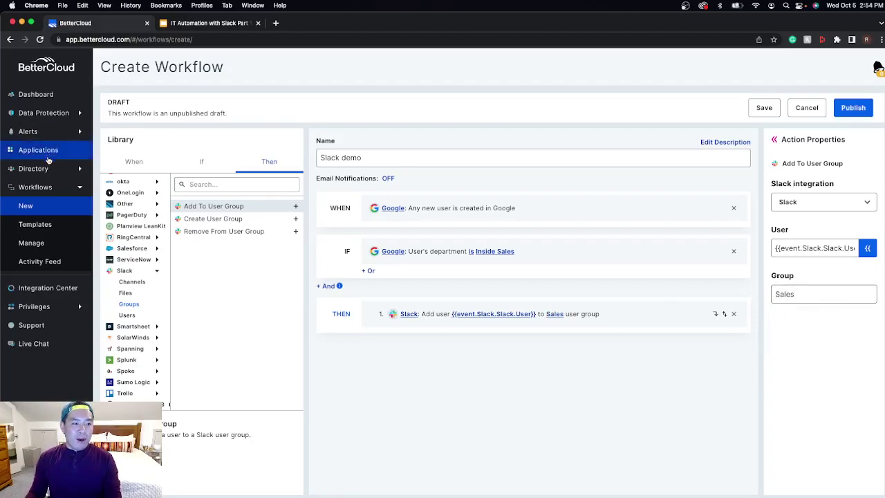
Step: Go to the Alerts management page, leaving the unsaved workflow
click(51, 133)
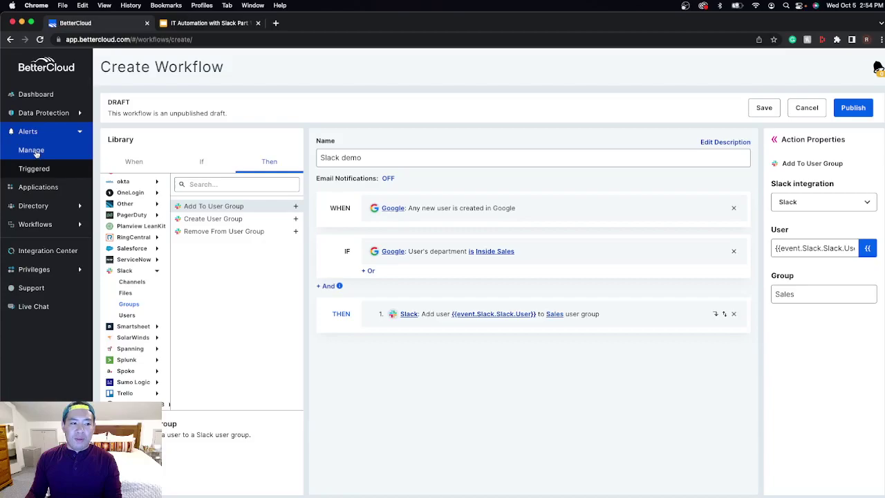
click(31, 150)
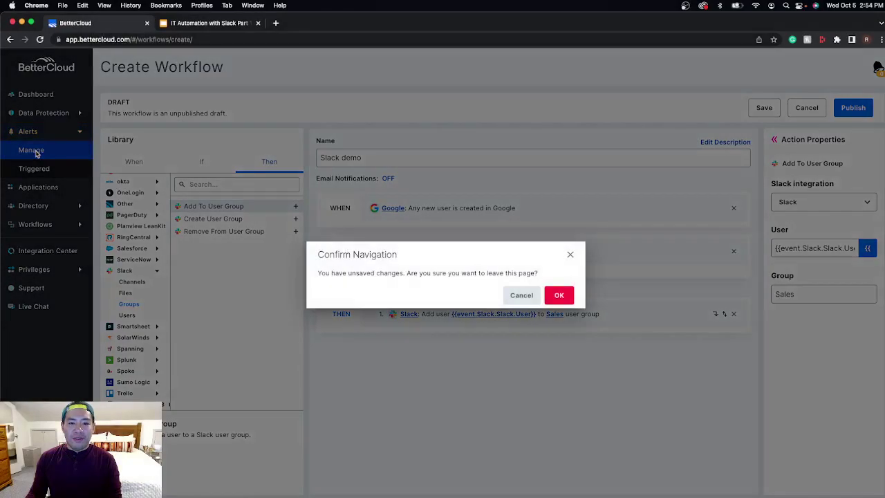
click(559, 295)
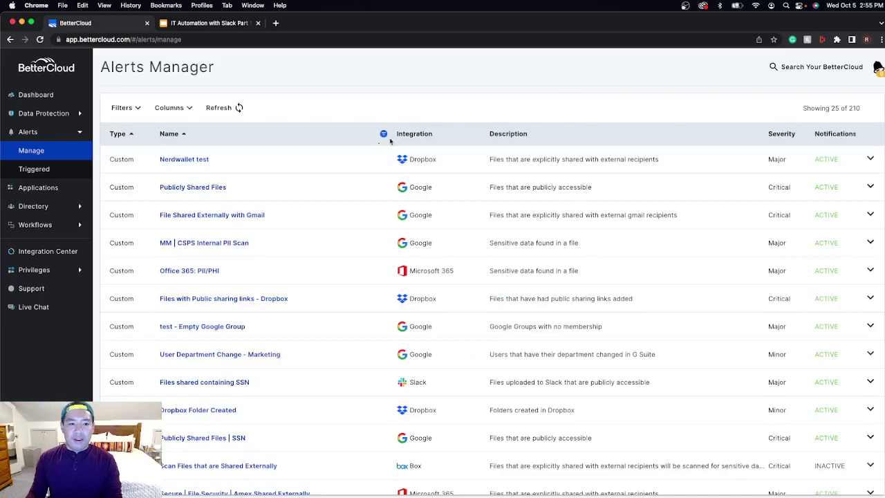
Step: Filter the alerts list by the Integration column to Slack only
click(184, 108)
click(422, 88)
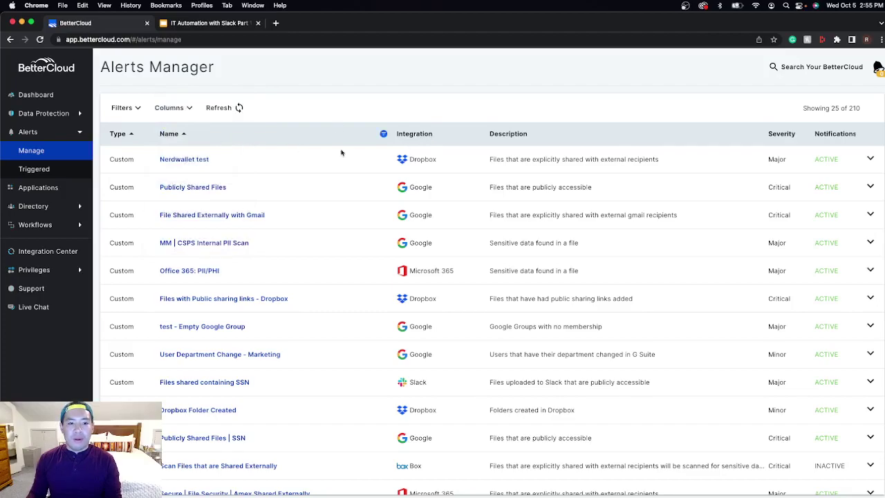
click(383, 135)
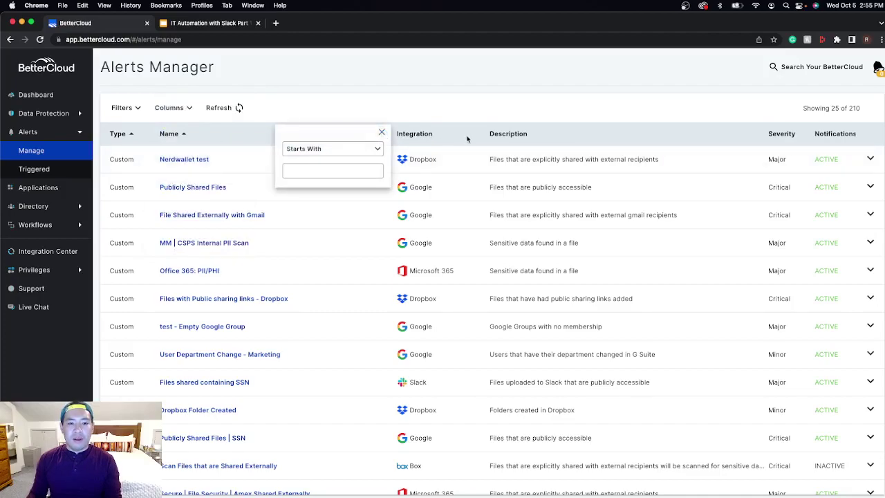
click(469, 139)
click(477, 135)
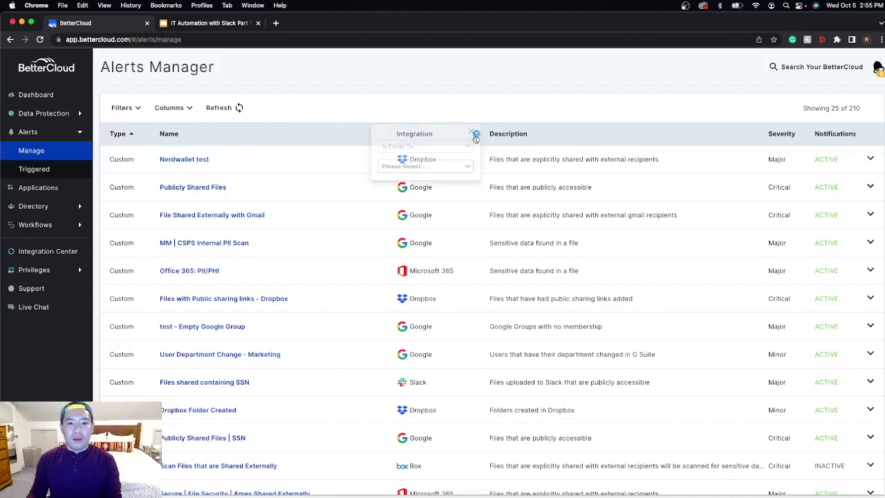
click(448, 173)
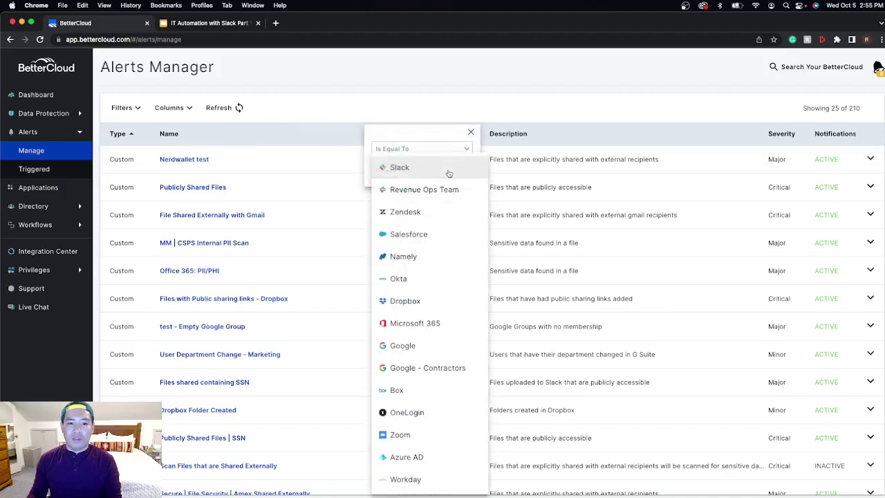
click(448, 168)
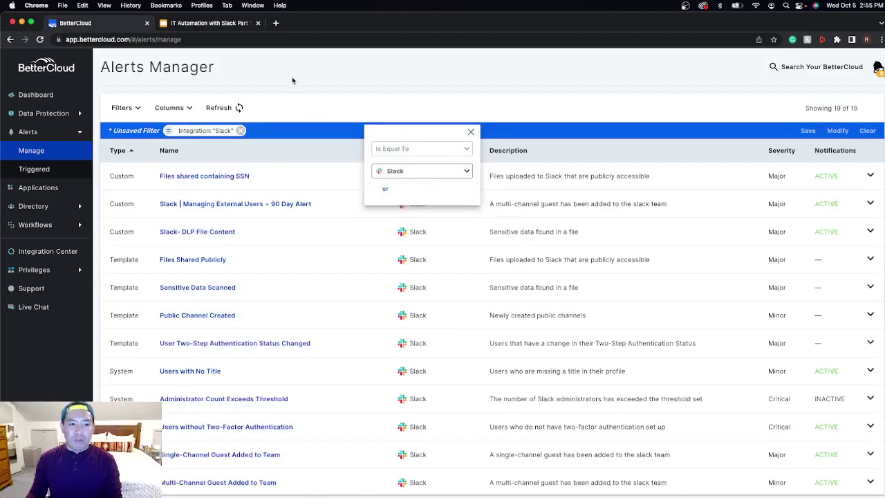
click(302, 123)
scroll(306, 197, down, 5)
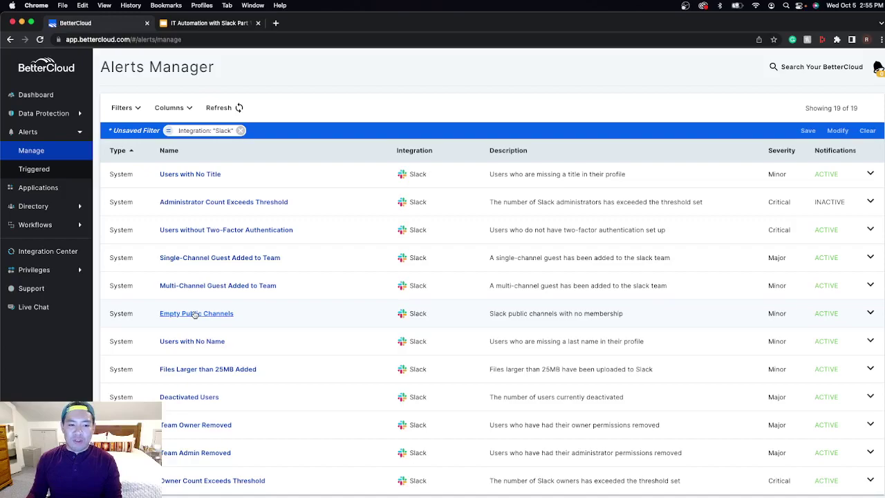
Step: Open the Empty Public Channels alert, choose 'After a threshold is exceeded', then close it unpublished
click(195, 313)
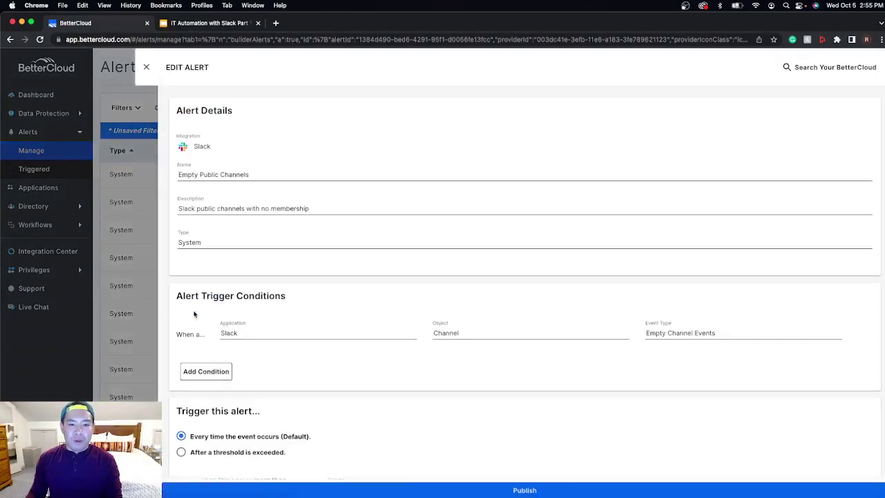
scroll(425, 240, down, 2)
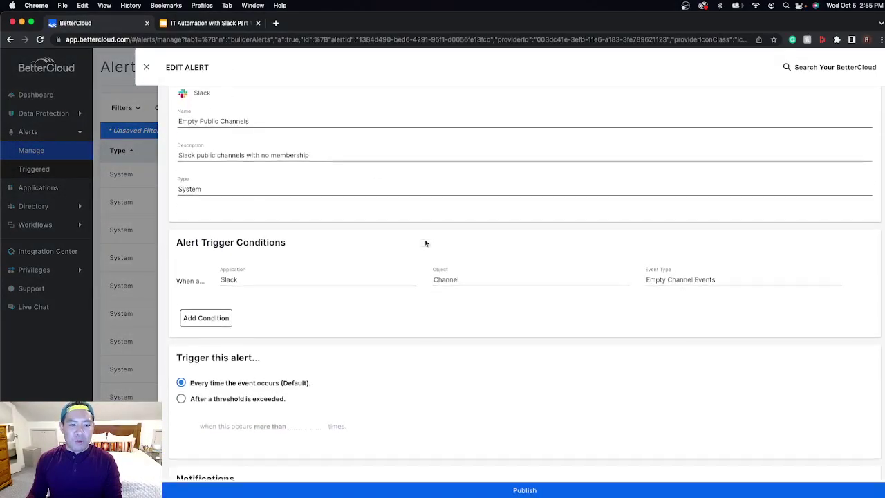
scroll(425, 240, up, 2)
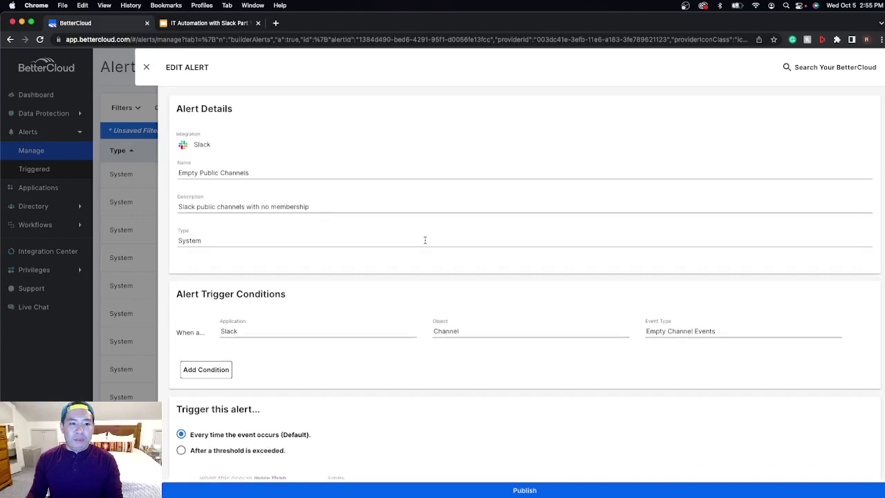
scroll(425, 239, down, 1)
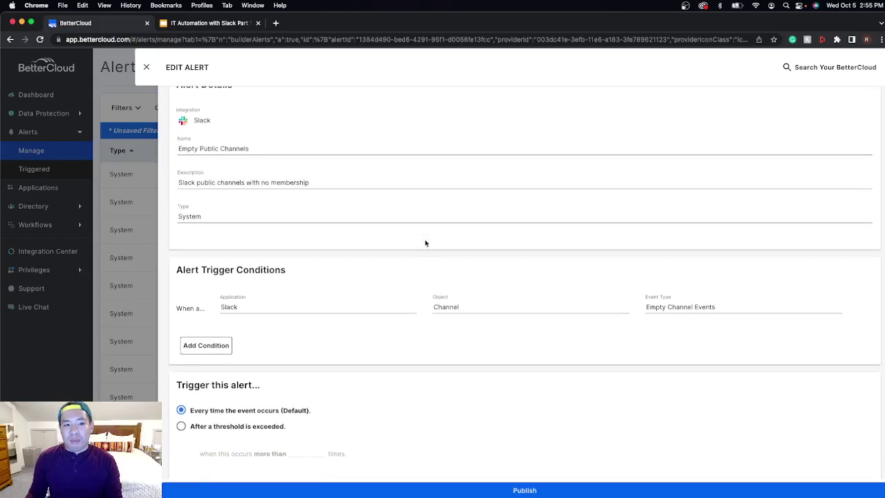
scroll(425, 242, down, 5)
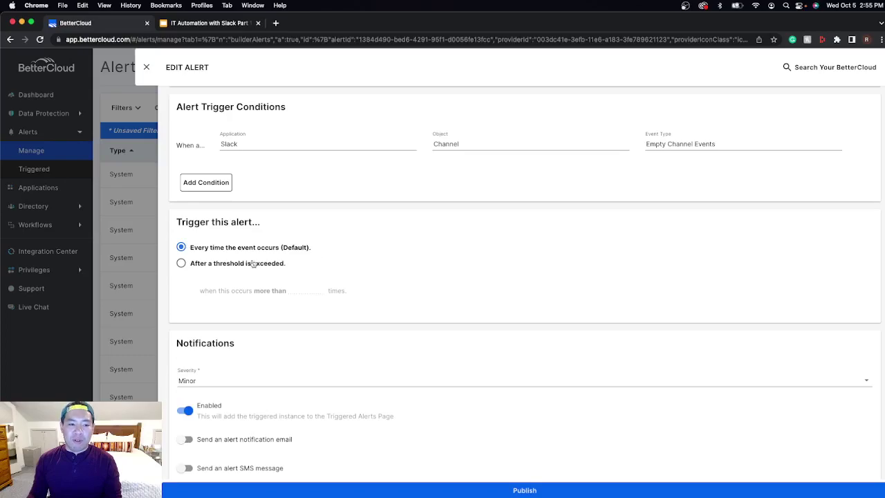
click(182, 264)
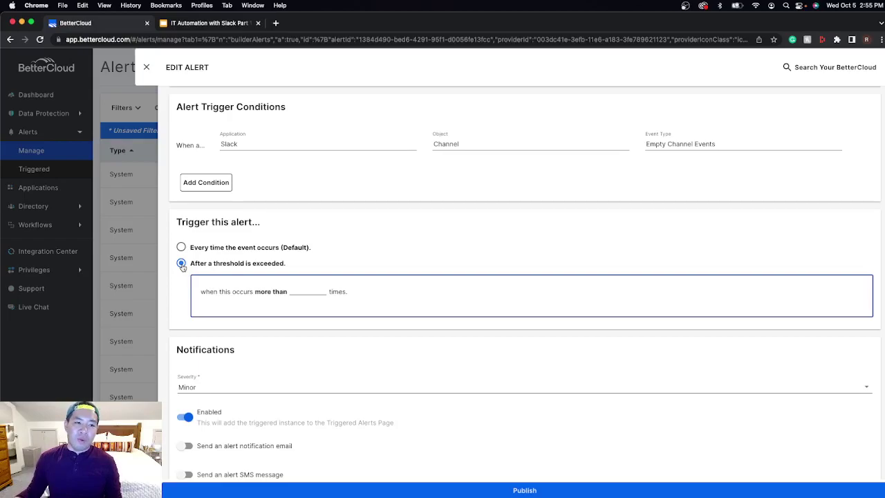
click(146, 68)
Step: Go to Workflows > Templates and choose the Archive Empty Public Channels card under Application Configuration
click(58, 225)
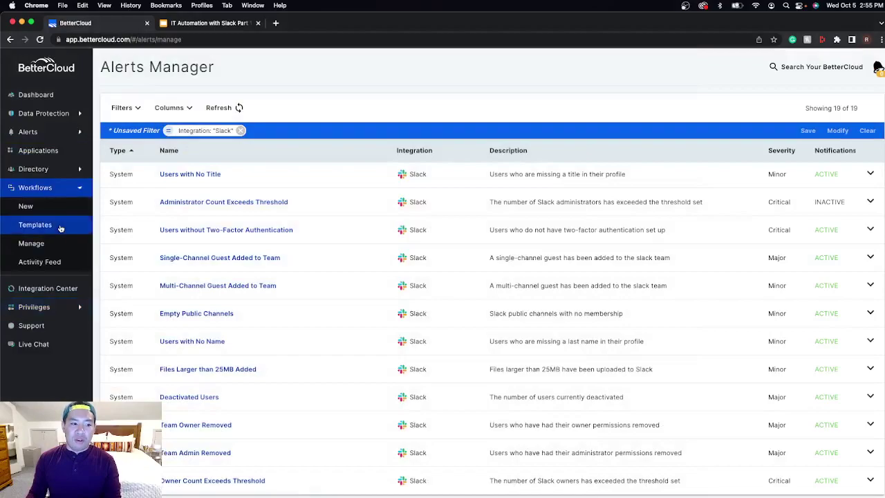
click(43, 228)
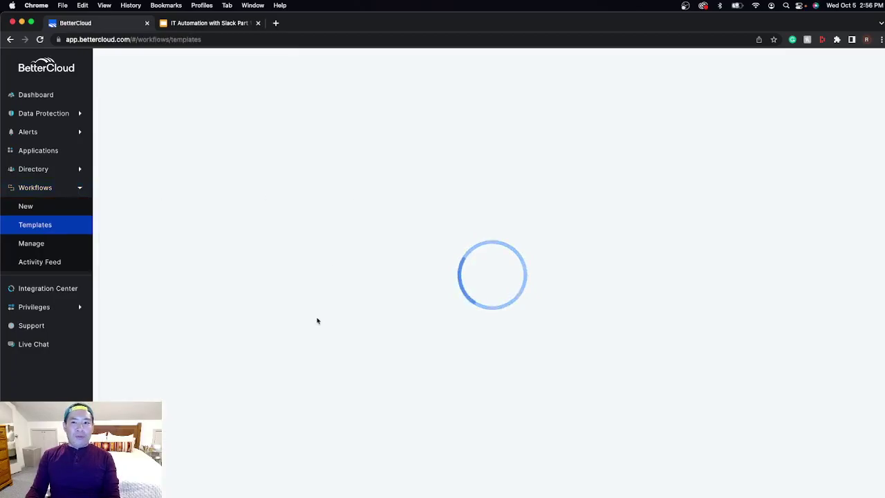
scroll(318, 321, down, 5)
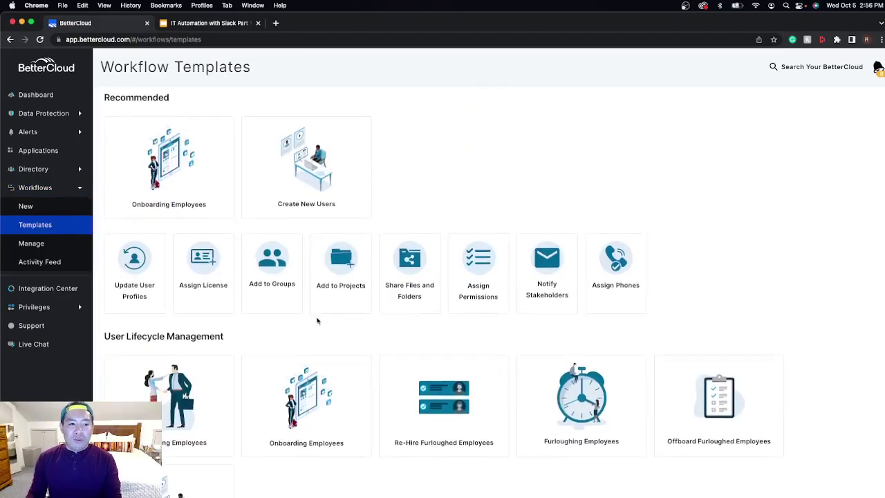
scroll(318, 321, down, 10)
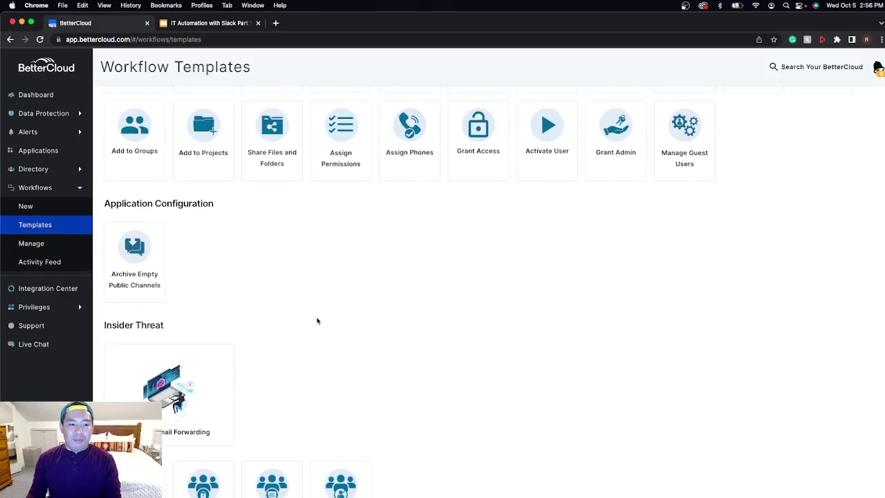
click(122, 265)
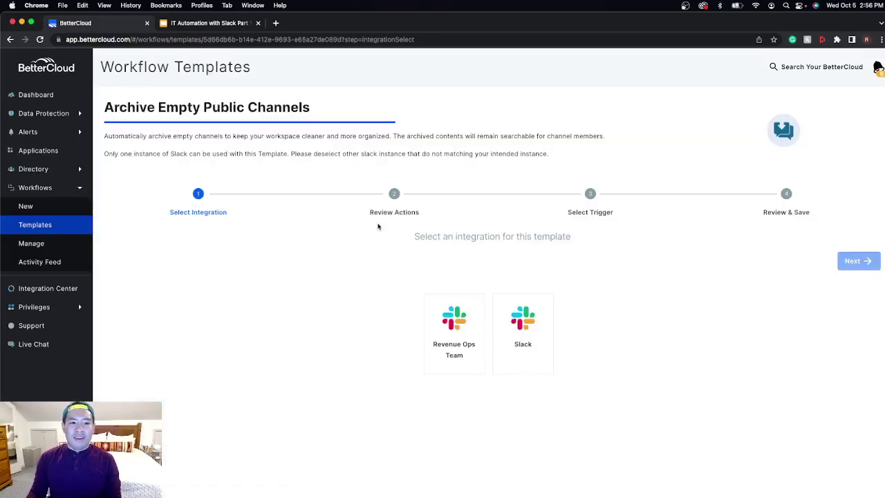
Step: Pick the Slack integration and step through Review Actions and Select Trigger to create the draft
click(515, 326)
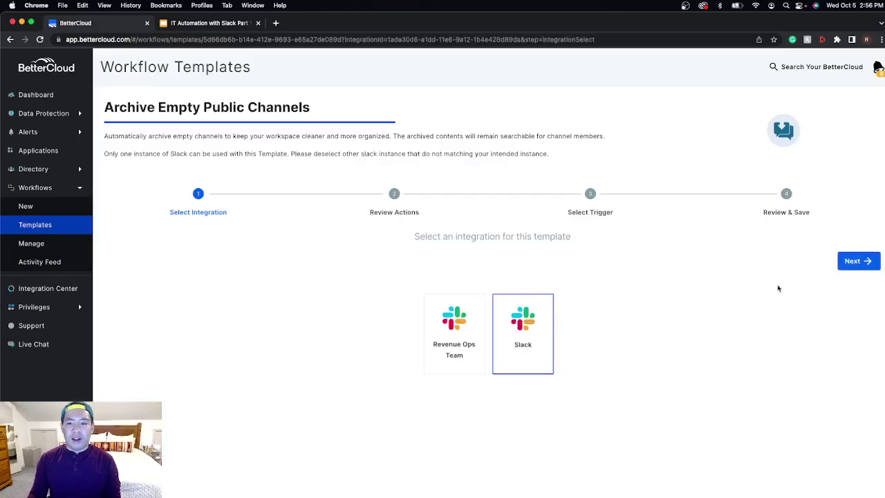
click(853, 261)
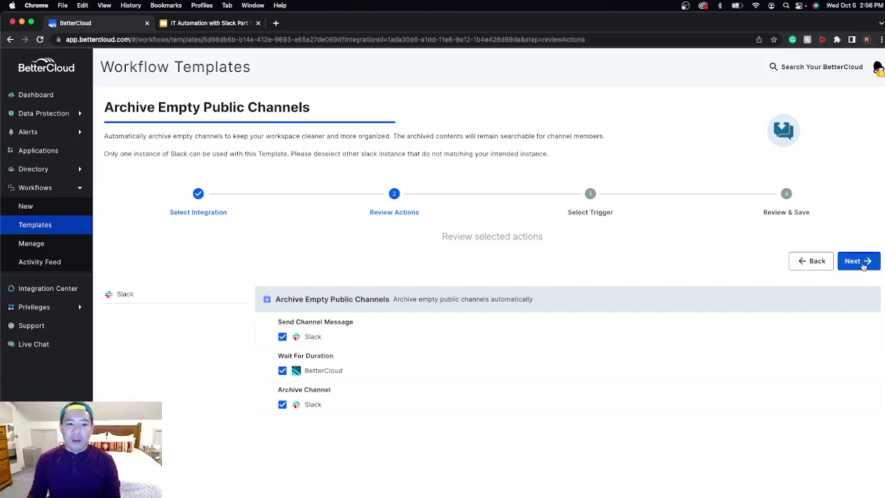
click(857, 261)
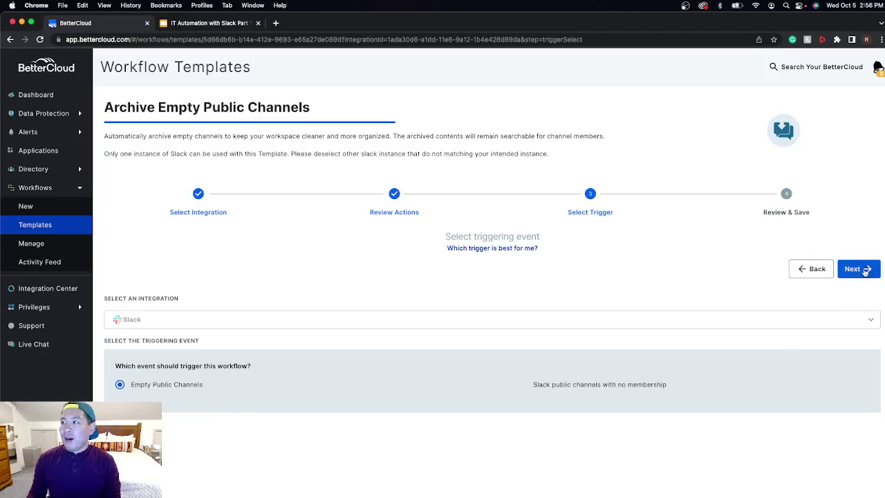
click(863, 270)
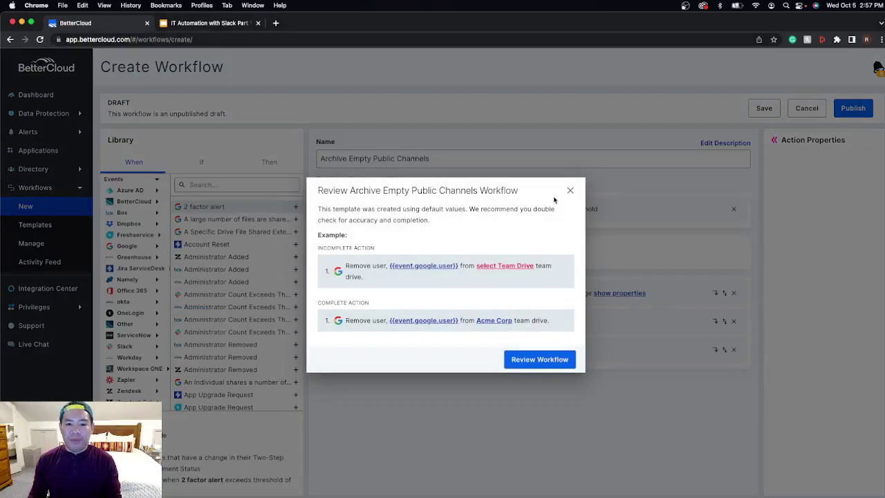
Step: Dismiss the review notice and expand step 1's Slack message properties, scrolling through the steps
click(540, 359)
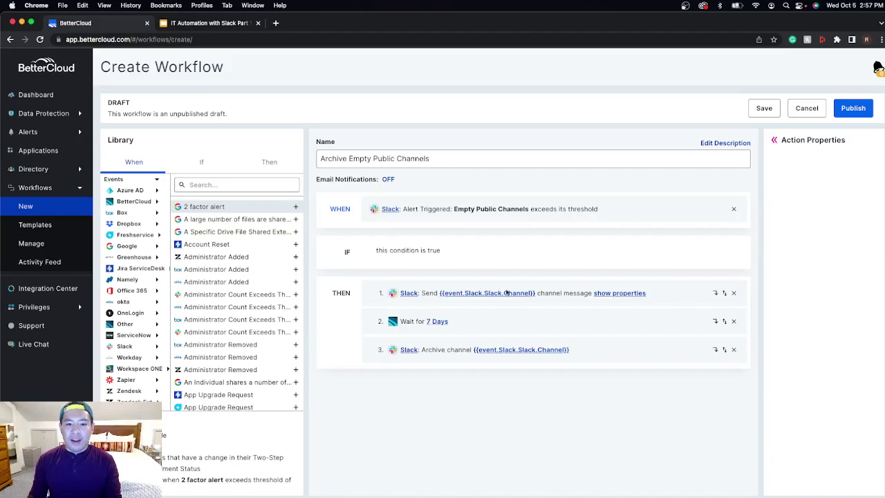
click(611, 294)
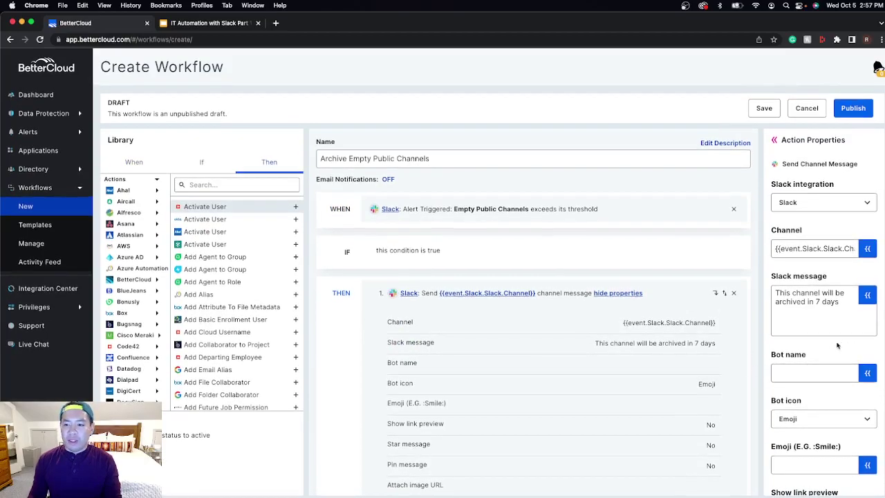
scroll(823, 348, down, 2)
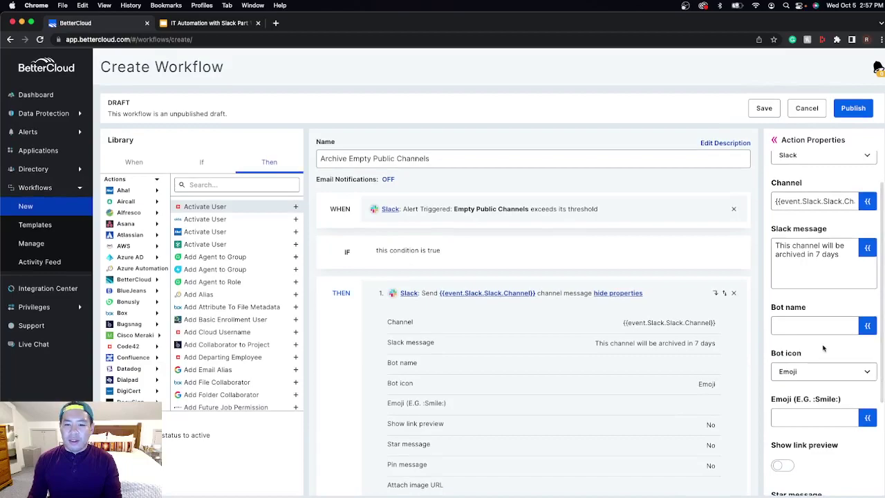
scroll(823, 349, down, 2)
scroll(823, 349, up, 3)
scroll(824, 350, down, 8)
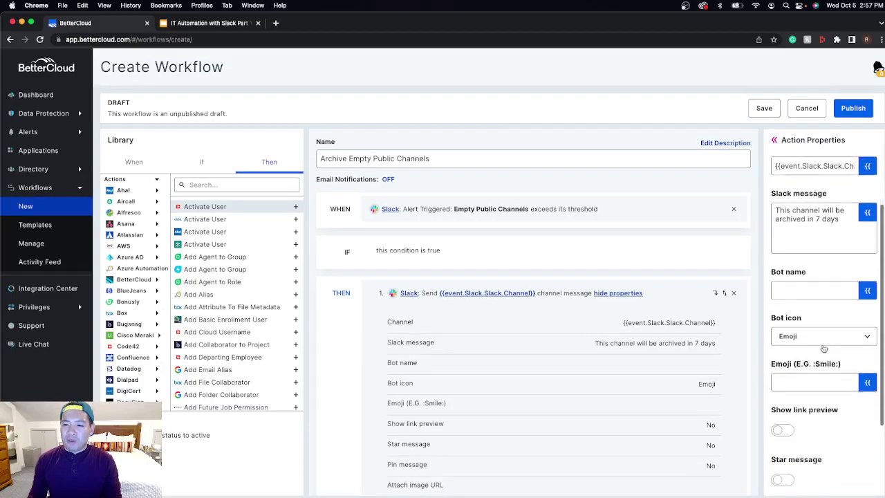
scroll(680, 366, down, 3)
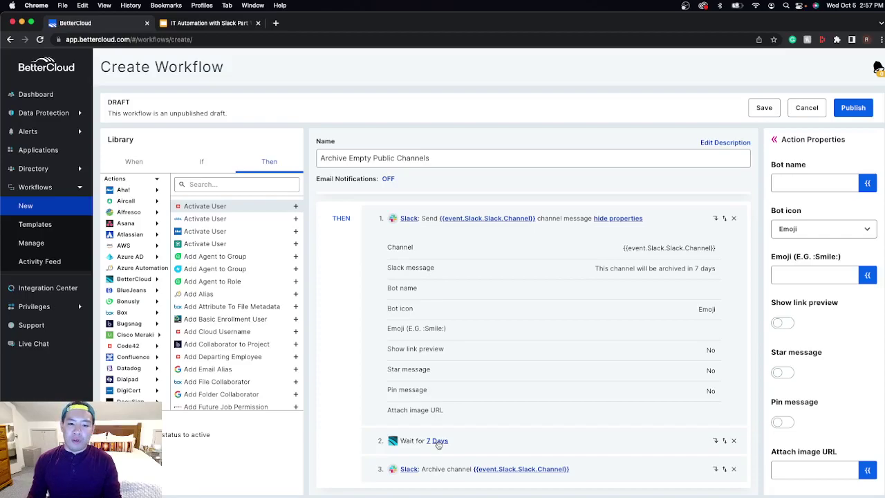
Step: Change the workflow's wait step from 7 days to 30 days
click(437, 443)
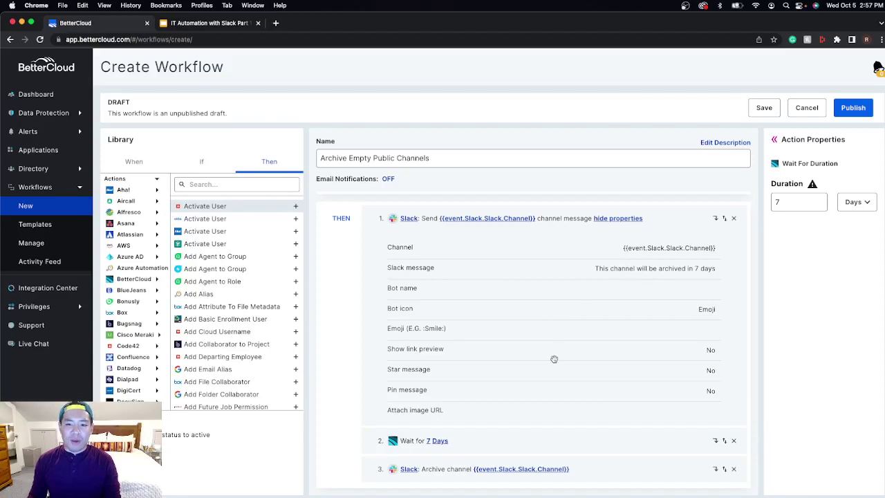
click(794, 206)
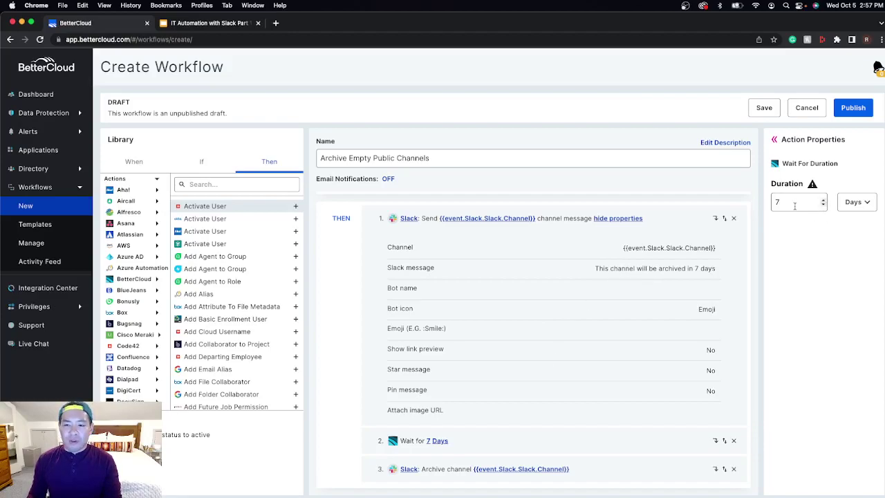
click(815, 202)
key(BackSpace)
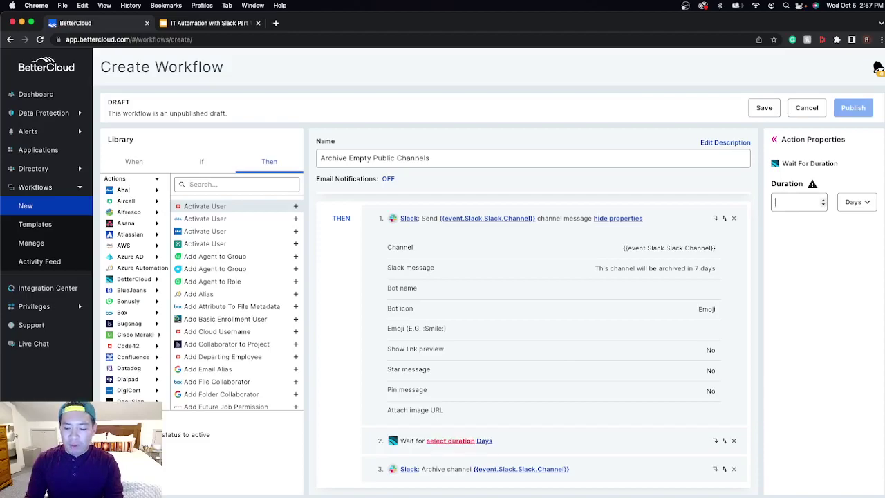
text(30)
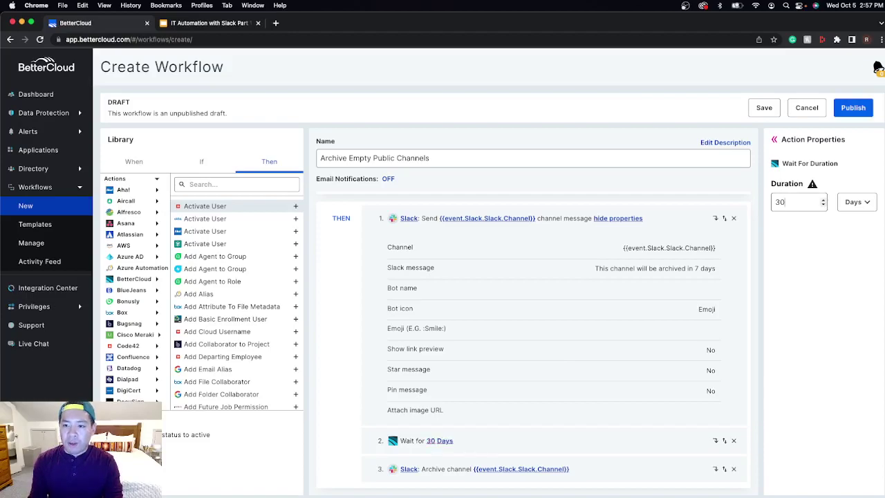
Step: Edit the Slack channel message to say the channel will be archived in 30 days
click(633, 270)
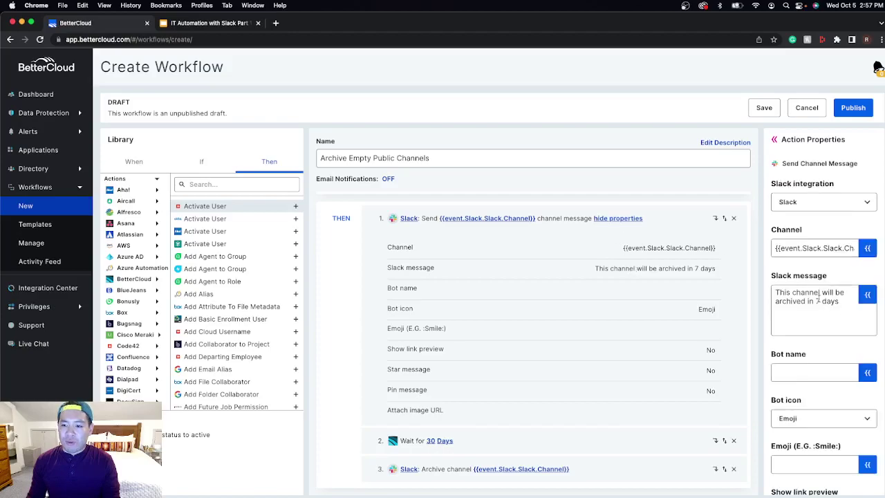
double_click(818, 301)
text(30)
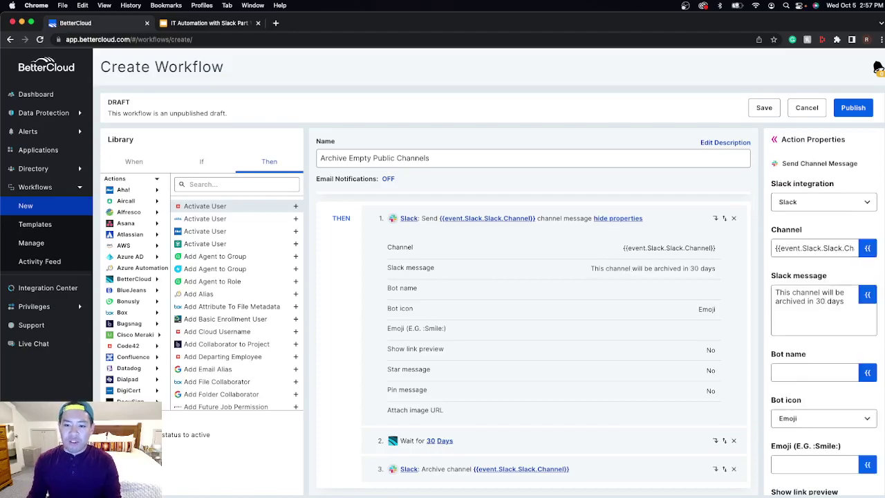